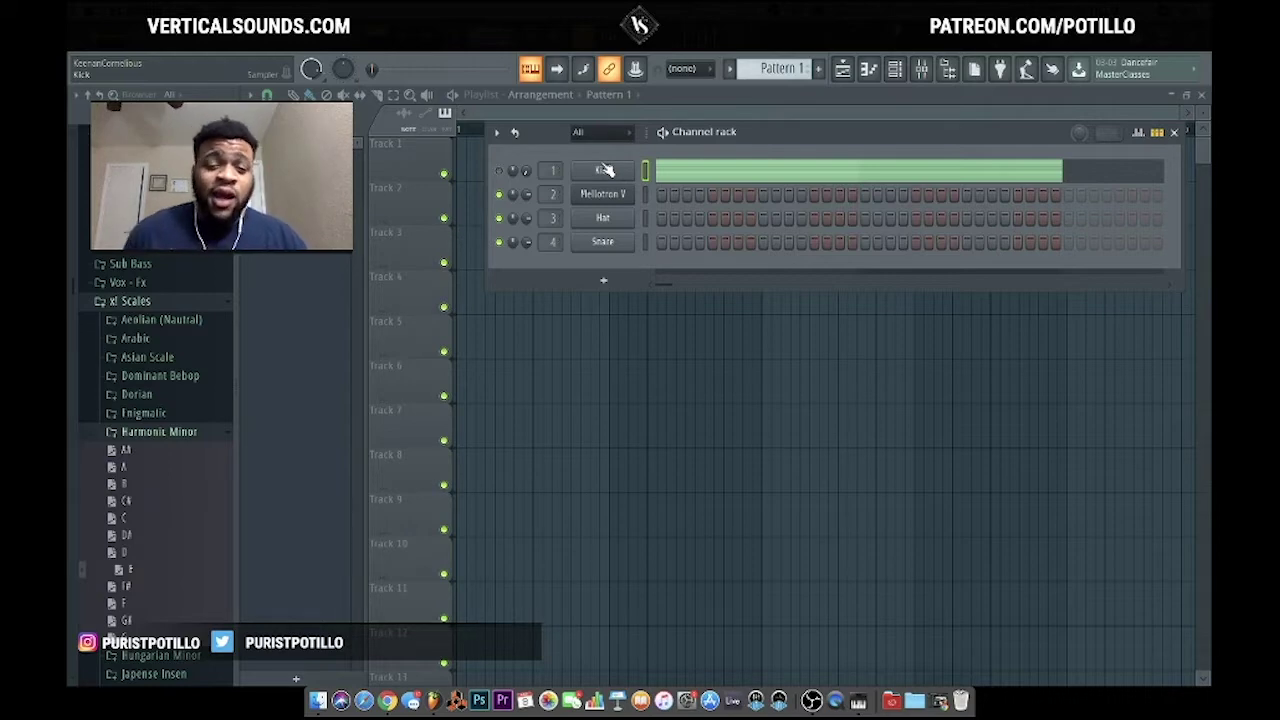
- Open the Mellotron V instrument and audition a few notes of its Guitars preset
{"action": "left_click", "coordinate": [605, 196]}
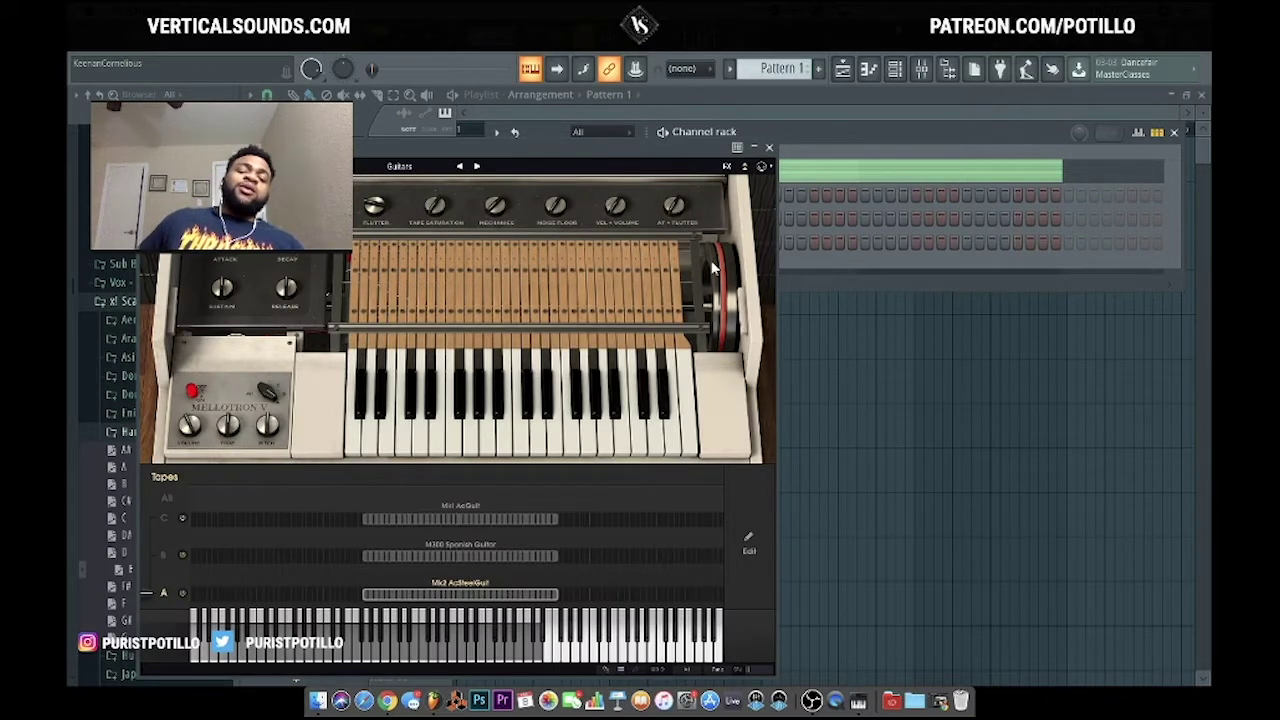
{"action": "left_click", "coordinate": [514, 448]}
{"action": "left_click", "coordinate": [476, 445]}
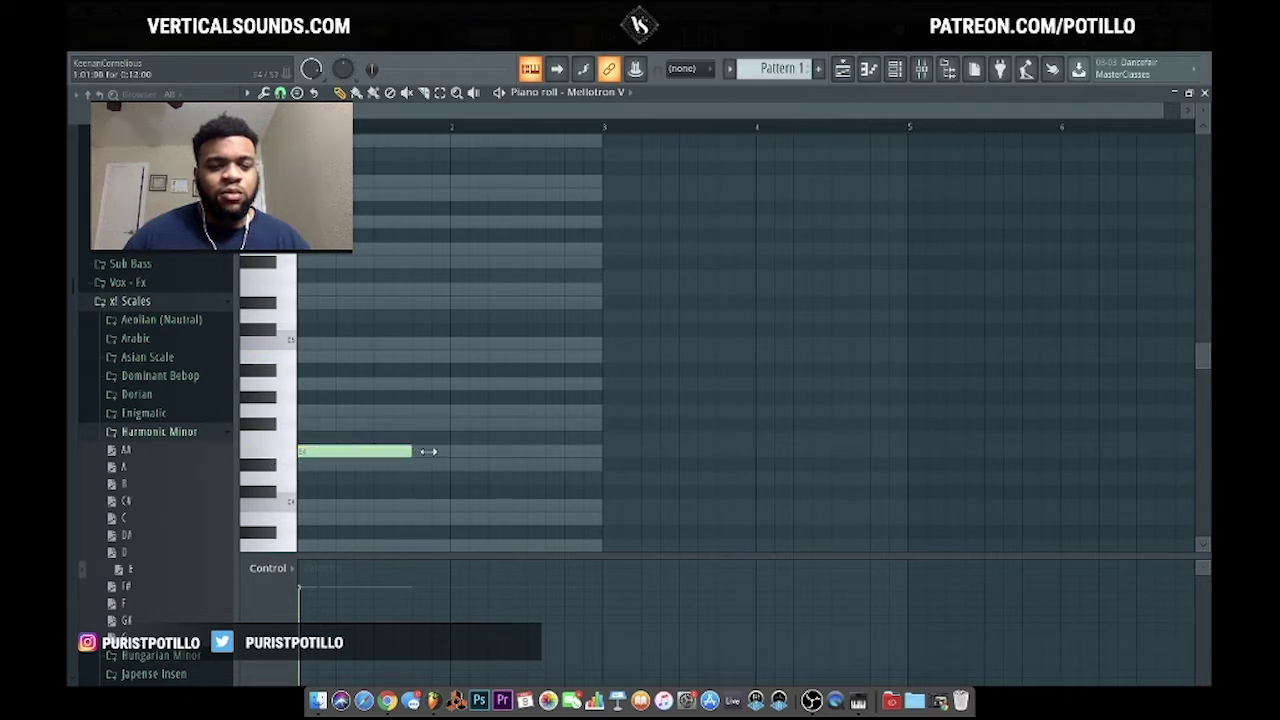
- Add a B4 note starting at step 3 and a G4 note at step 5 of bar 1, both ending with the bar
{"action": "left_click", "coordinate": [337, 345]}
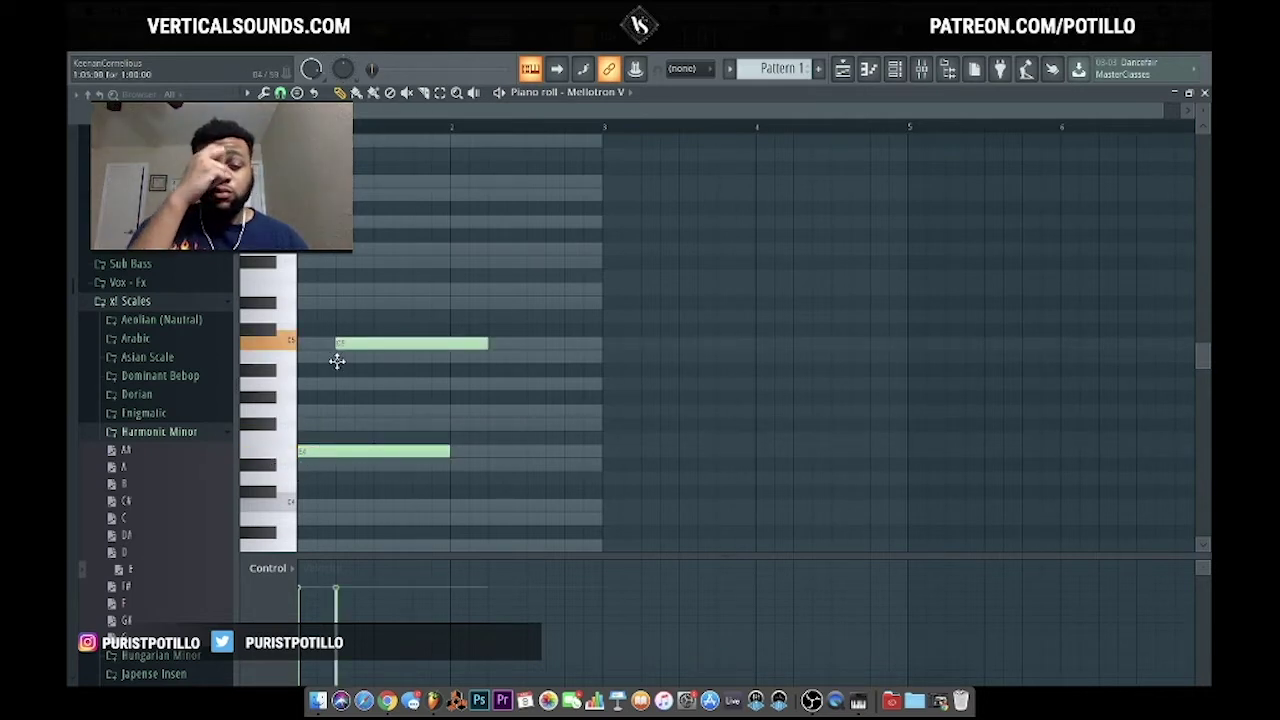
{"action": "left_click_drag", "start_coordinate": [337, 361], "coordinate": [337, 365]}
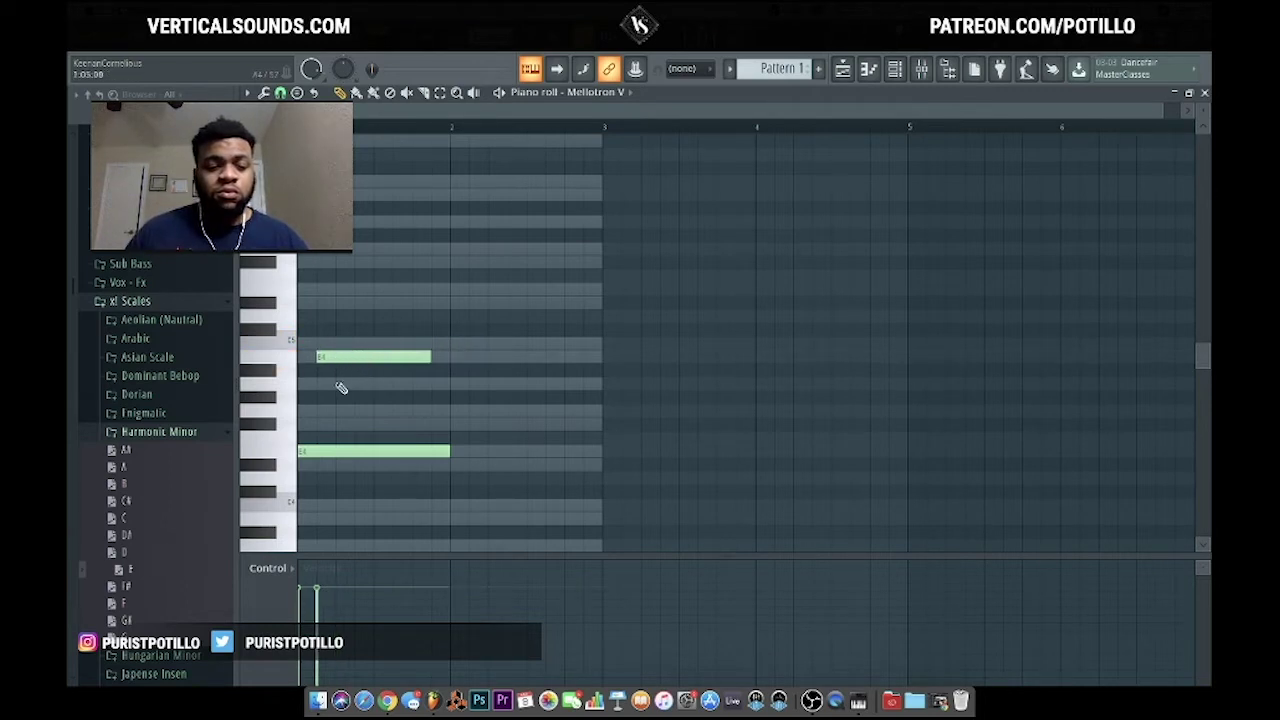
{"action": "left_click_drag", "start_coordinate": [341, 387], "coordinate": [343, 414]}
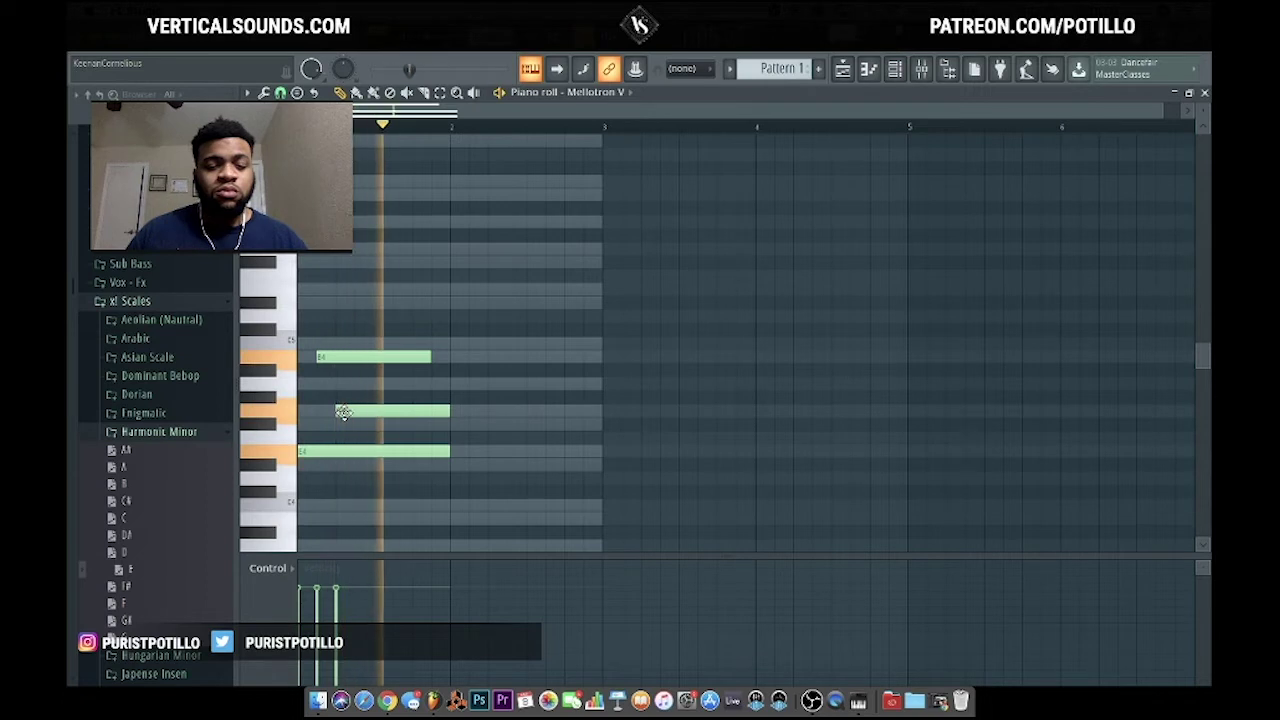
{"action": "key", "text": "space"}
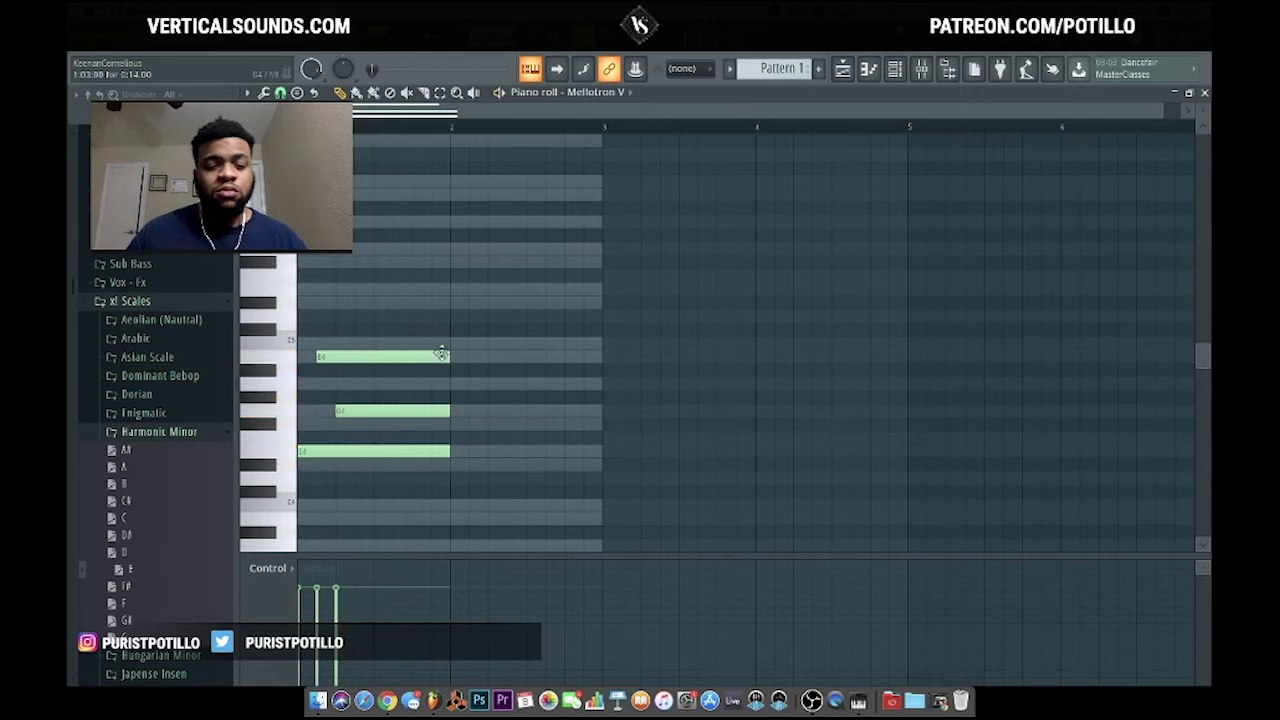
- Build bar 2 from a full-bar F#4, a C5 from step 3 and a B4 from step 9, and play it back
{"action": "left_click_drag", "start_coordinate": [463, 452], "coordinate": [456, 420]}
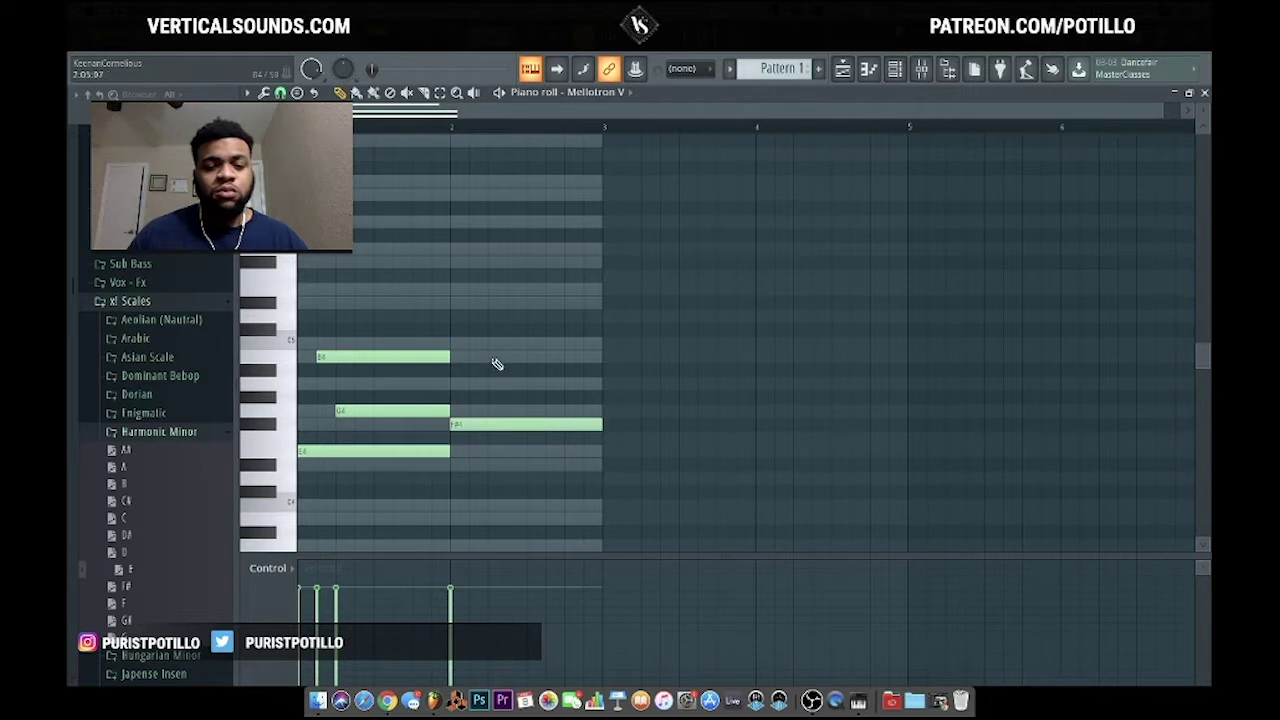
{"action": "left_click_drag", "start_coordinate": [497, 364], "coordinate": [492, 341]}
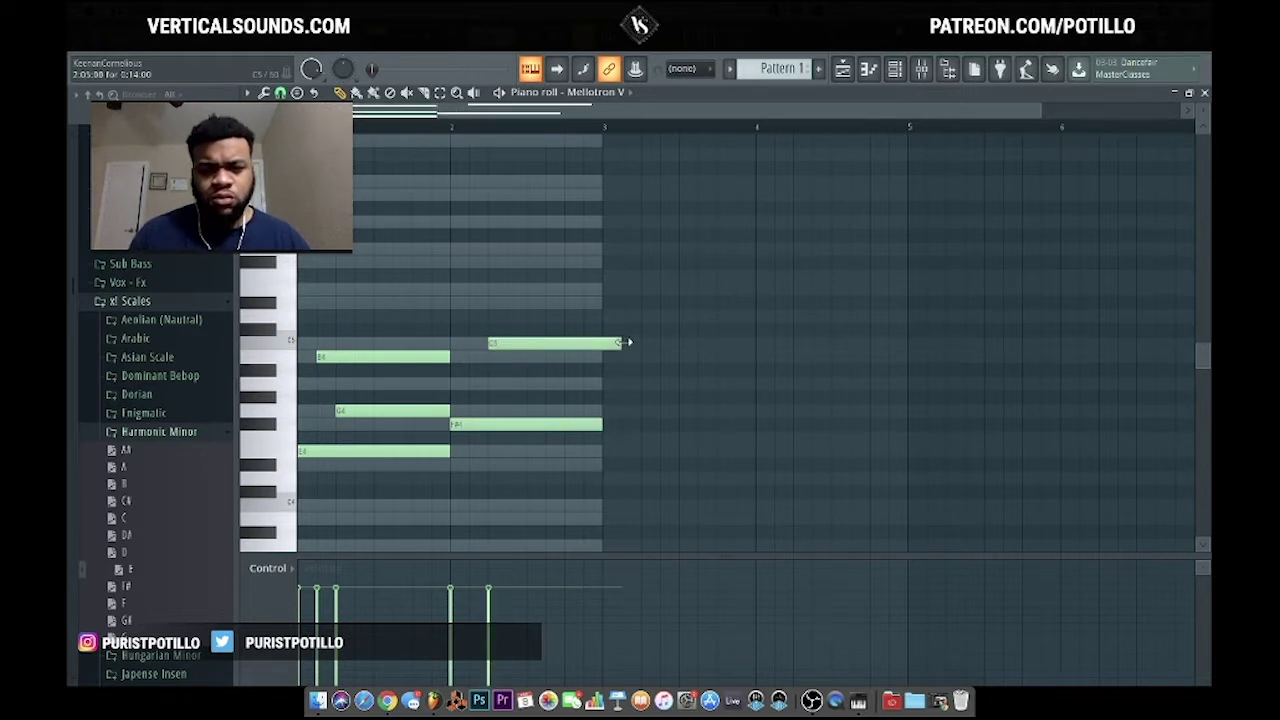
{"action": "left_click_drag", "start_coordinate": [506, 384], "coordinate": [506, 350]}
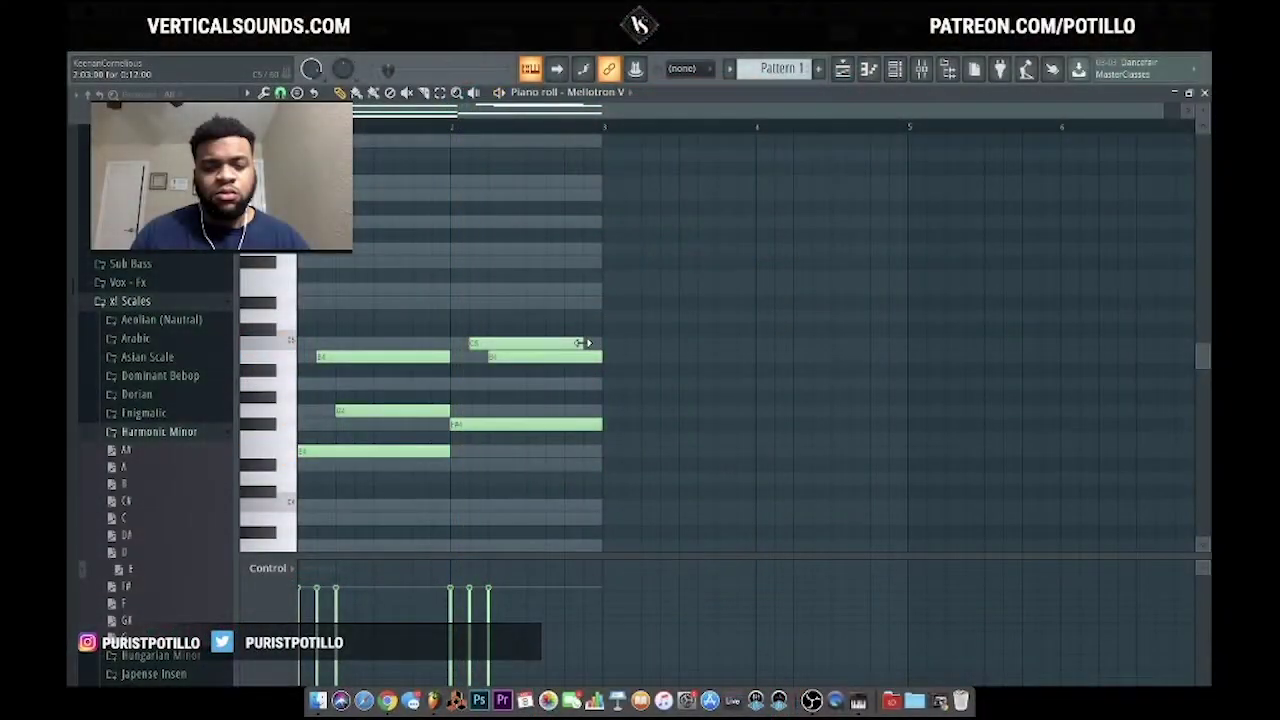
{"action": "key", "text": "space"}
{"action": "left_click_drag", "start_coordinate": [509, 358], "coordinate": [602, 354]}
{"action": "key", "text": "space"}
{"action": "key", "text": "space"}
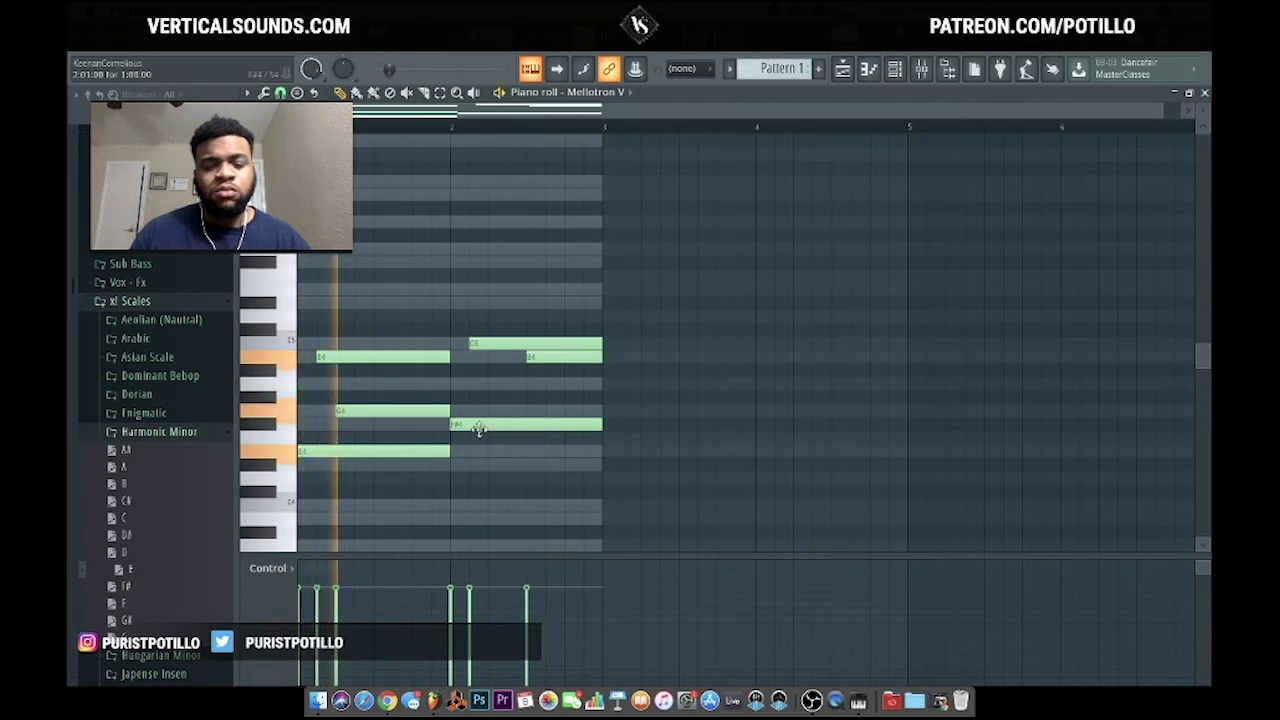
- Add half-bar notes at the bar starts, E5 in bar 1 and D#4 in bar 2
{"action": "left_click", "coordinate": [455, 506]}
{"action": "key", "text": "space"}
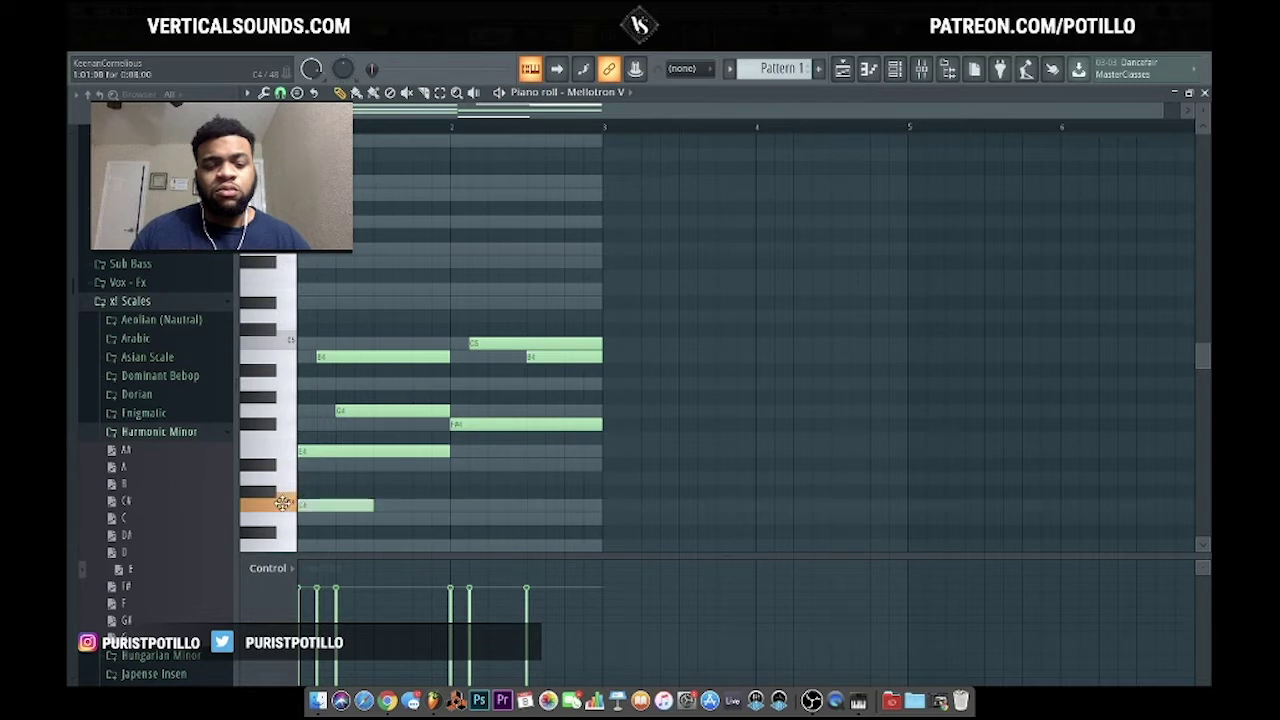
{"action": "left_click_drag", "start_coordinate": [283, 503], "coordinate": [452, 379]}
{"action": "key", "text": "space"}
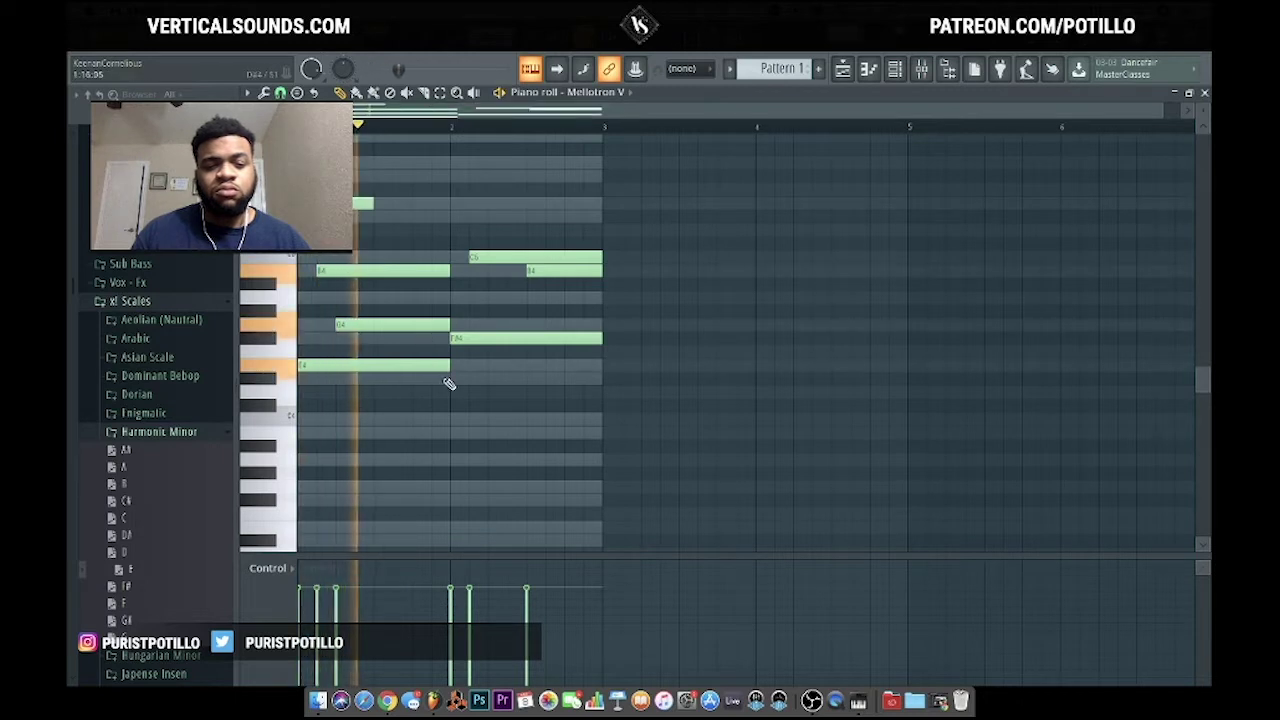
{"action": "key", "text": "space"}
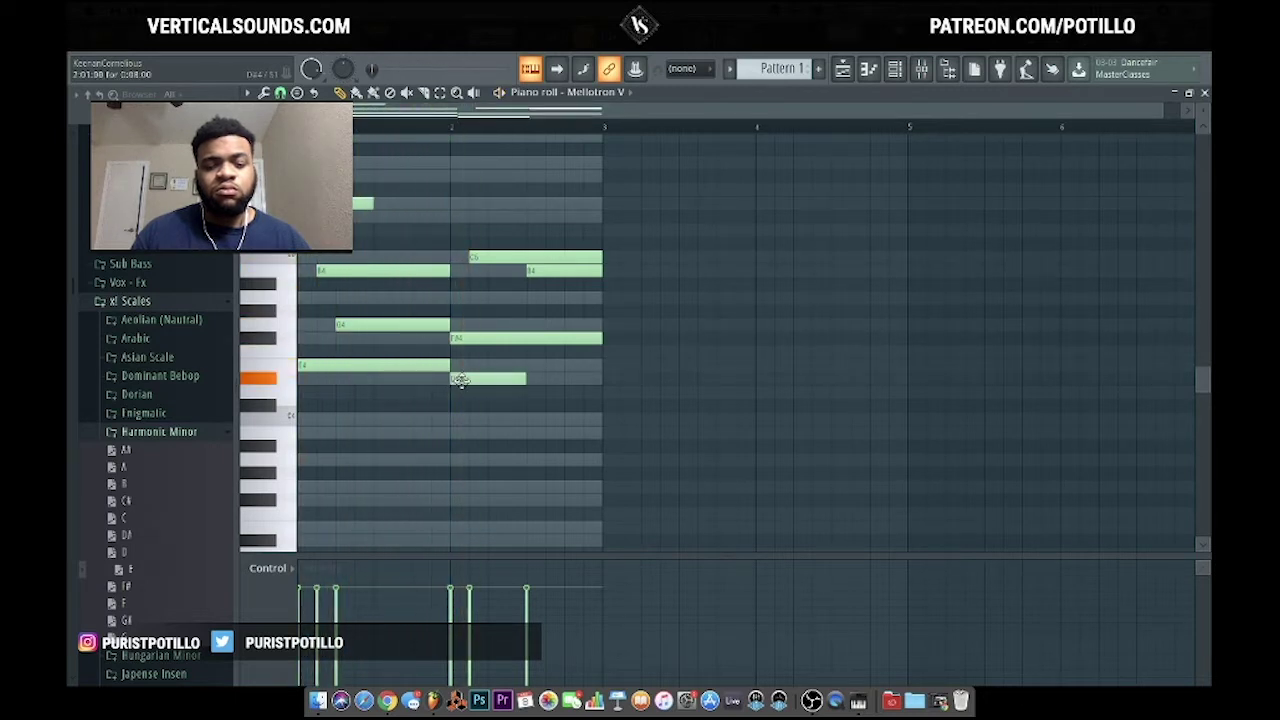
{"action": "mouse_move", "coordinate": [460, 380]}
{"action": "left_mouse_down"}
{"action": "mouse_move", "coordinate": [458, 407]}
{"action": "mouse_move", "coordinate": [462, 375]}
{"action": "left_mouse_up"}
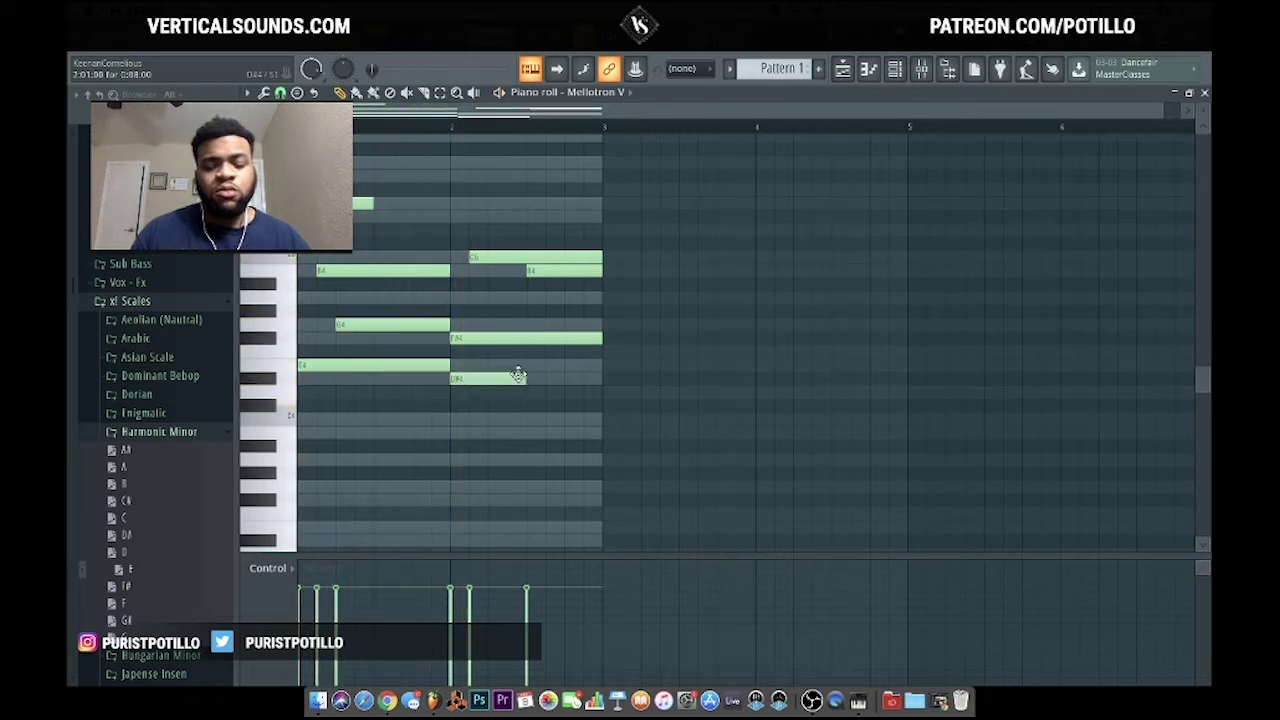
- Duplicate the two-bar phrase into bars 3 and 4 and lower the copied D#4 note in bar 4 to C4
{"action": "left_click_drag", "start_coordinate": [626, 378], "coordinate": [350, 195]}
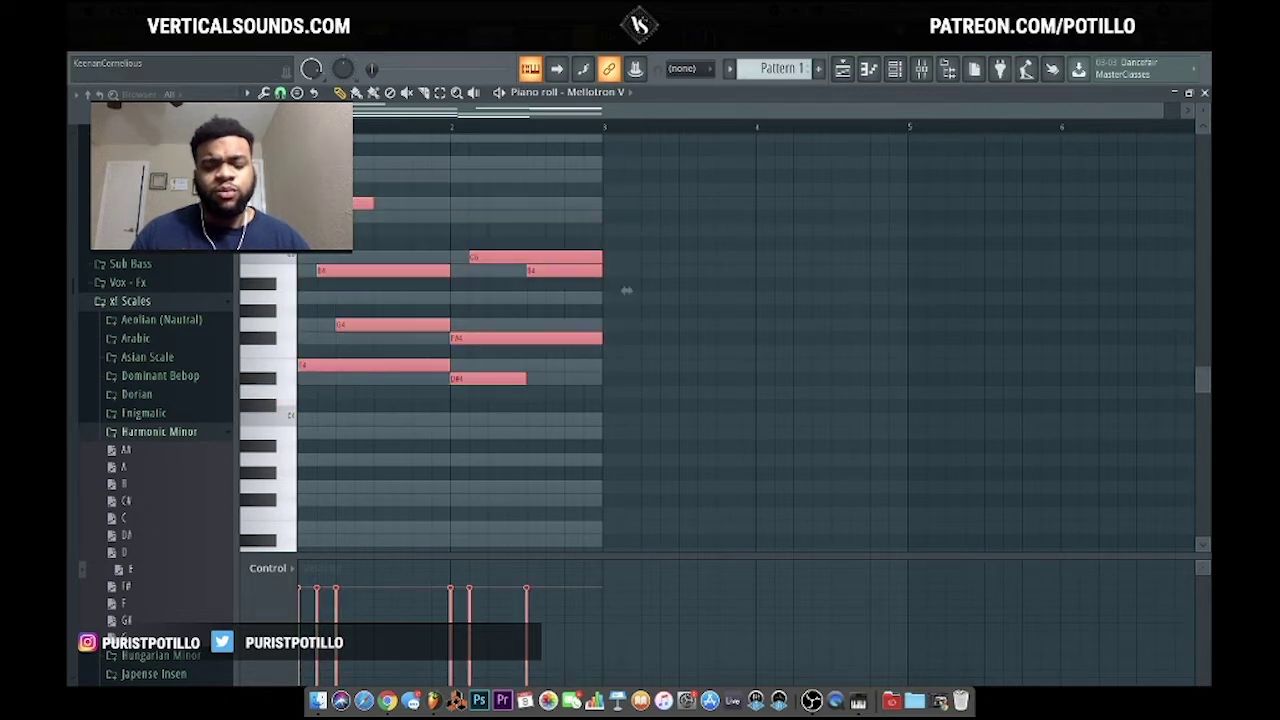
{"action": "key", "text": "ctrl+b"}
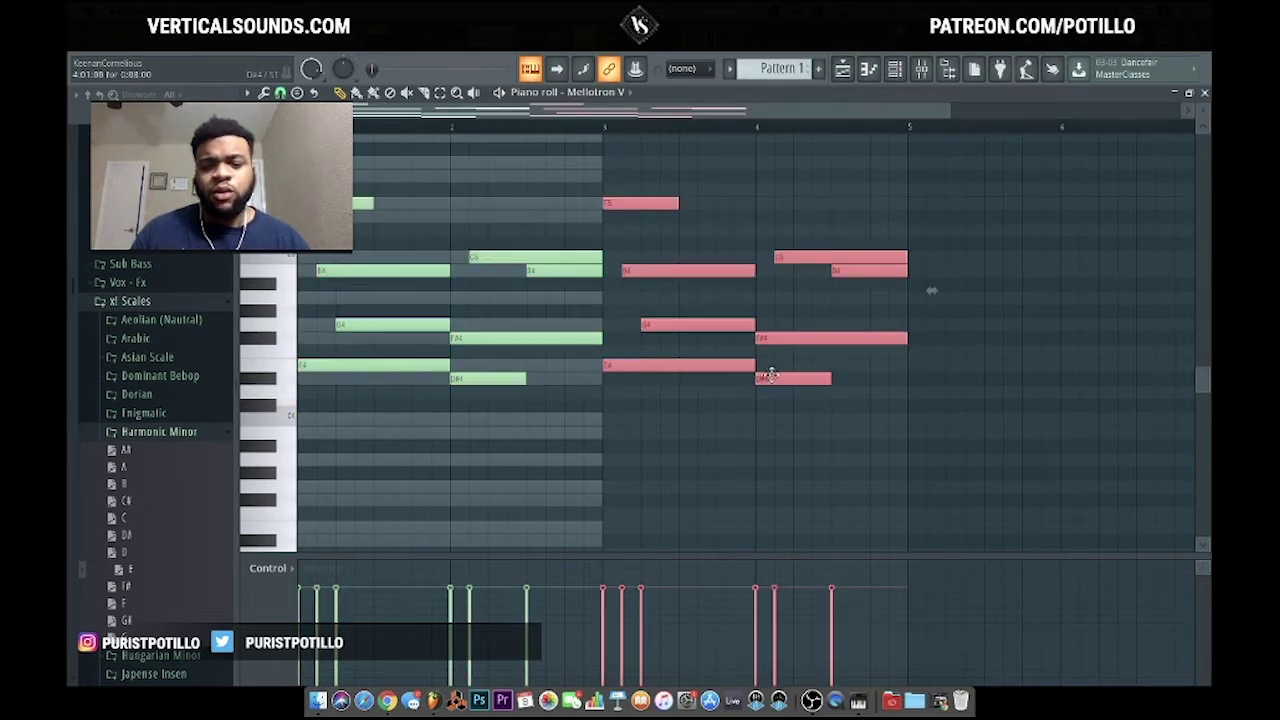
{"action": "left_click", "coordinate": [797, 379]}
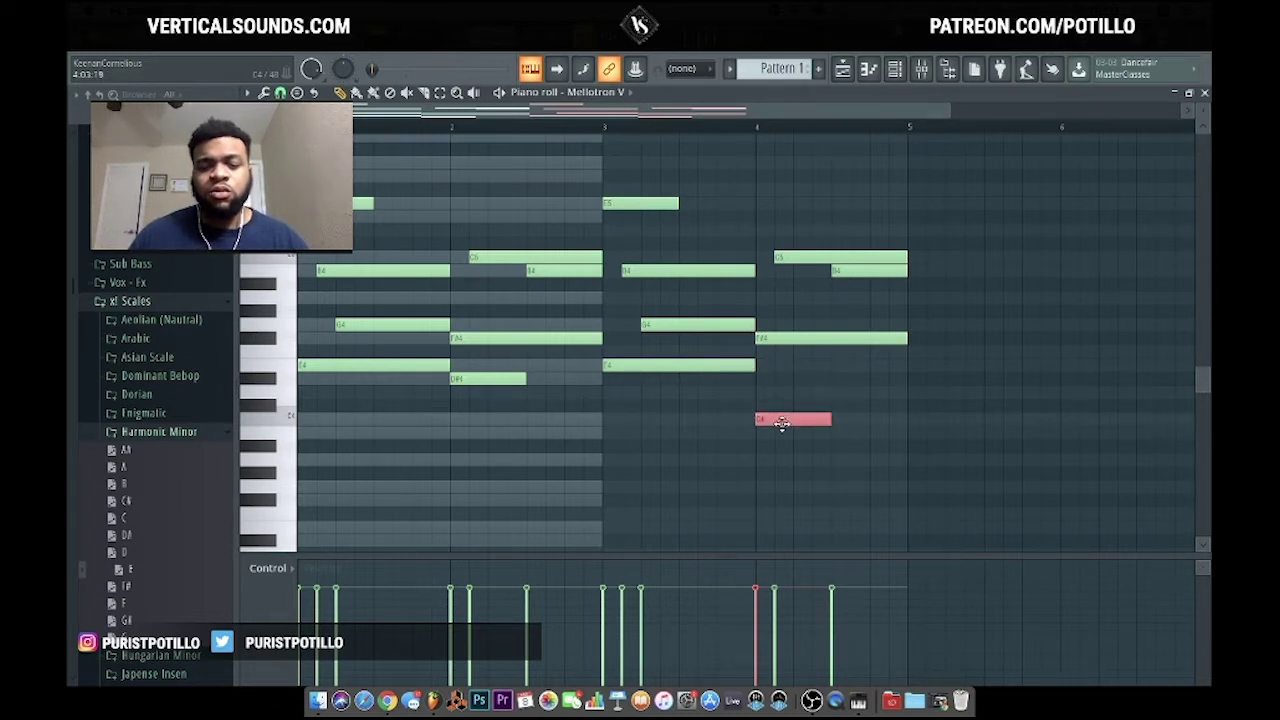
{"action": "key", "text": "space"}
{"action": "left_click", "coordinate": [843, 421]}
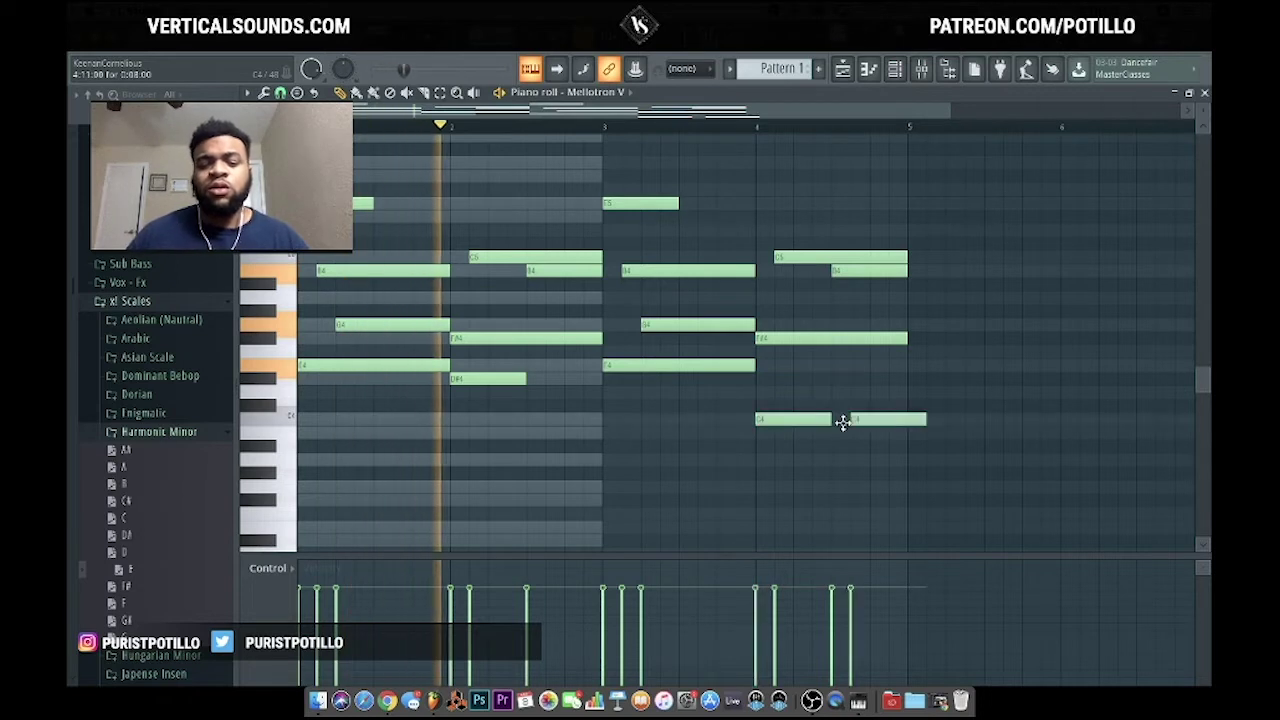
{"action": "right_click", "coordinate": [858, 421]}
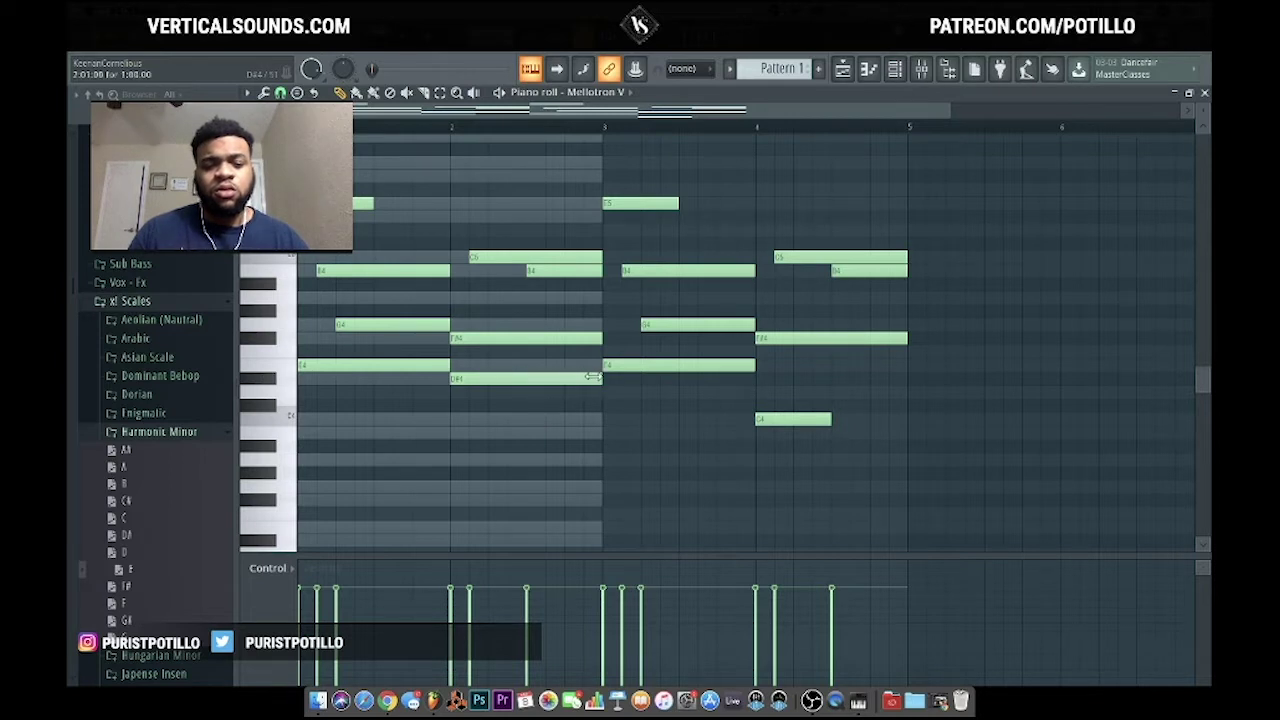
- Add a short B3 note from step 13 to the end of bar 2
{"action": "left_click", "coordinate": [517, 420]}
{"action": "left_click_drag", "start_coordinate": [517, 420], "coordinate": [524, 442]}
{"action": "key", "text": "space"}
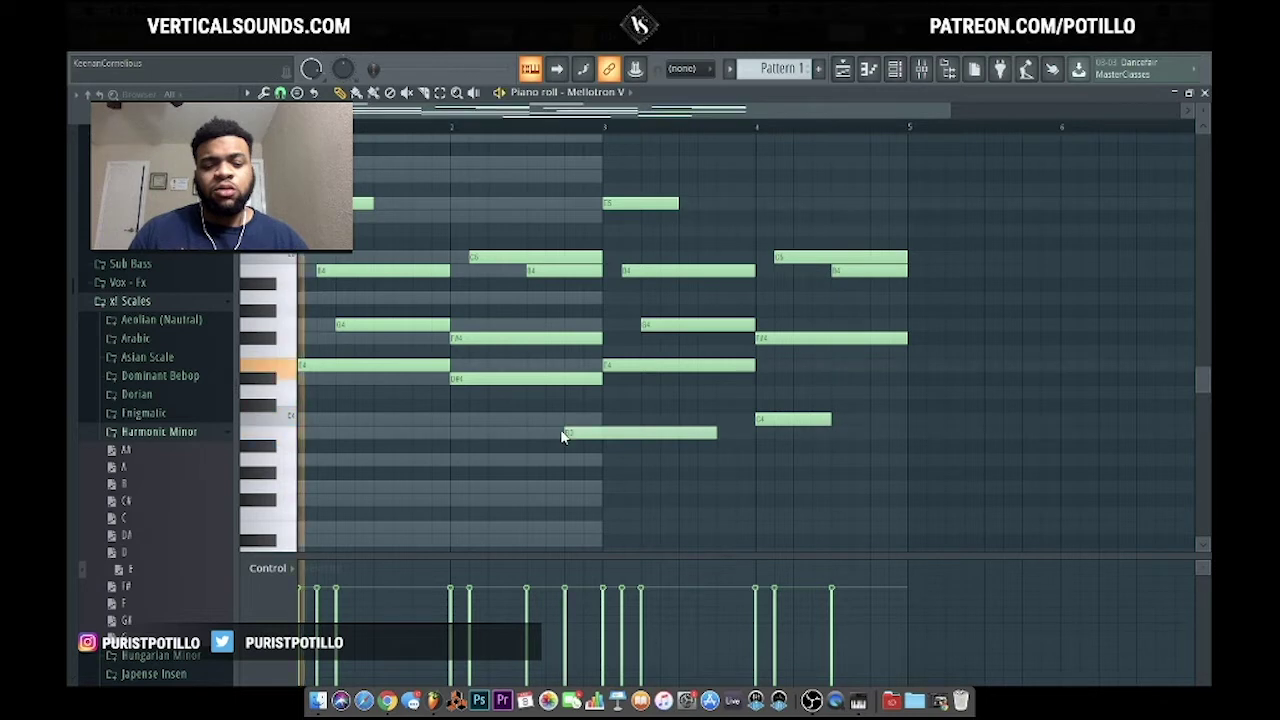
{"action": "left_click_drag", "start_coordinate": [714, 432], "coordinate": [594, 431]}
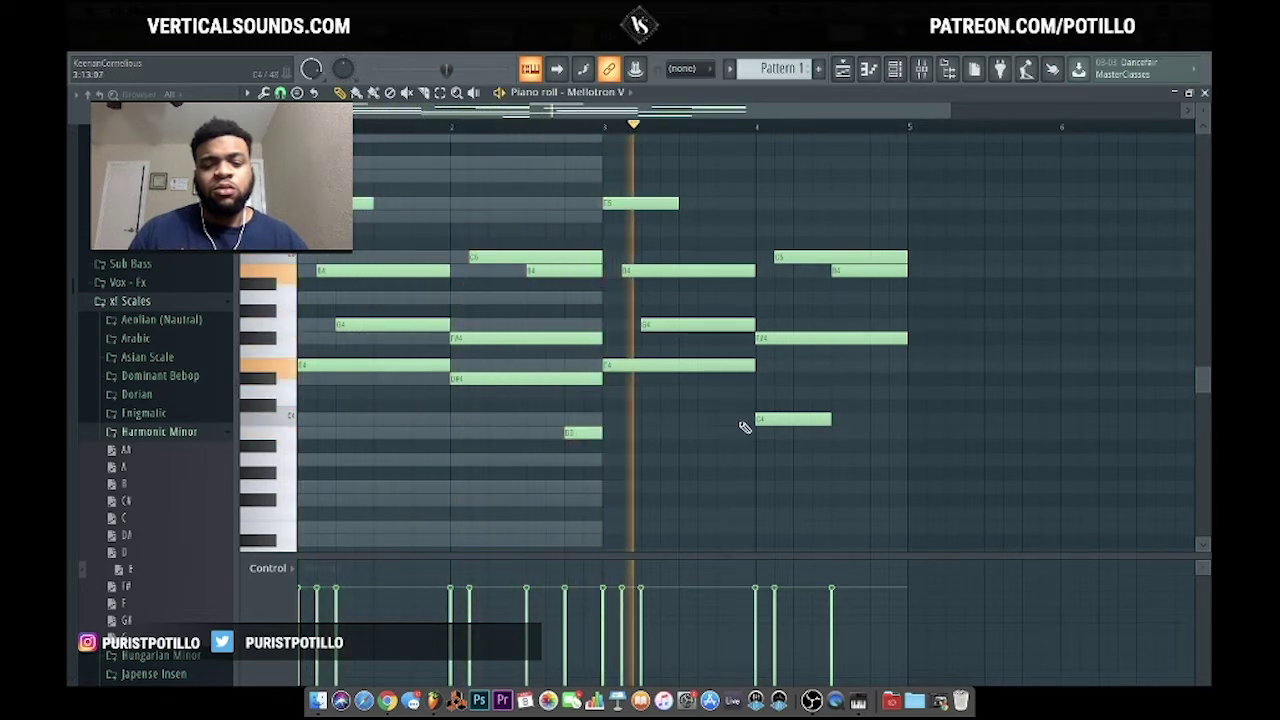
- Stretch bar 4's C4 and bar 3's E5 notes to full bars, and add a short B3 note at the end of bar 4
{"action": "left_click_drag", "start_coordinate": [830, 418], "coordinate": [905, 418]}
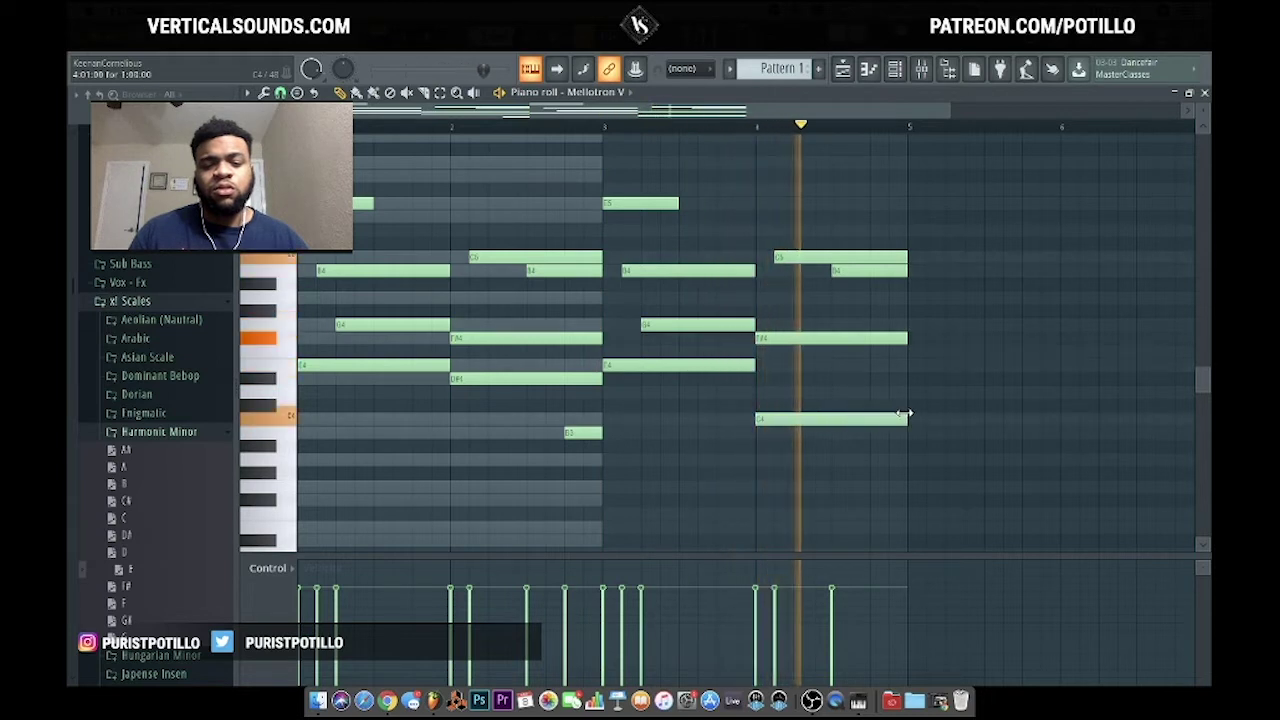
{"action": "key", "text": "space"}
{"action": "left_click", "coordinate": [870, 433]}
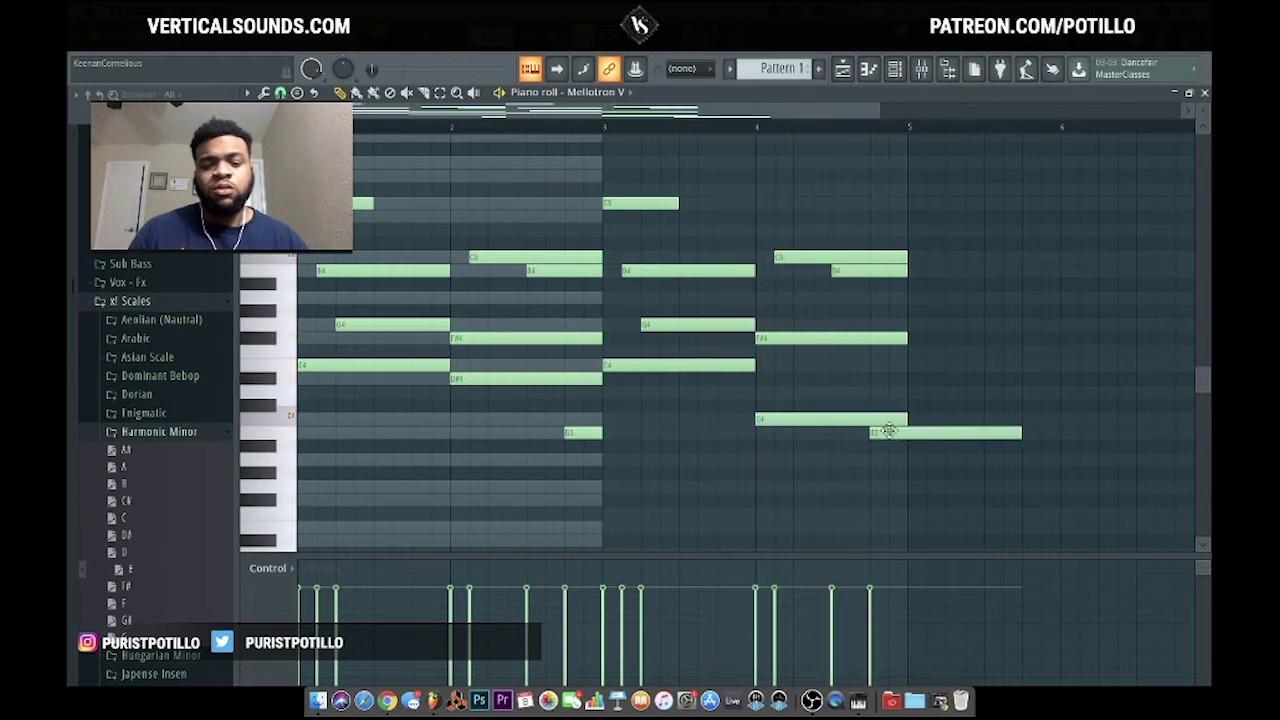
{"action": "key", "text": "space"}
{"action": "left_click_drag", "start_coordinate": [1020, 433], "coordinate": [905, 430]}
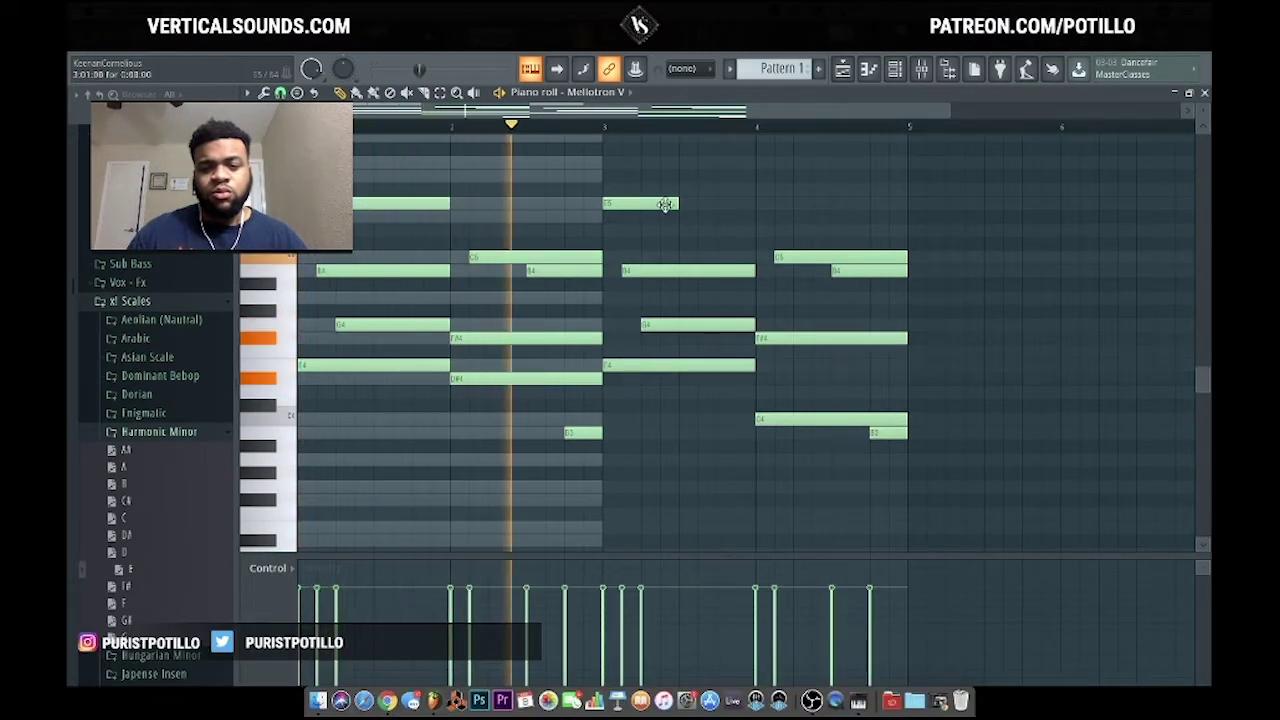
{"action": "left_click_drag", "start_coordinate": [677, 204], "coordinate": [756, 205]}
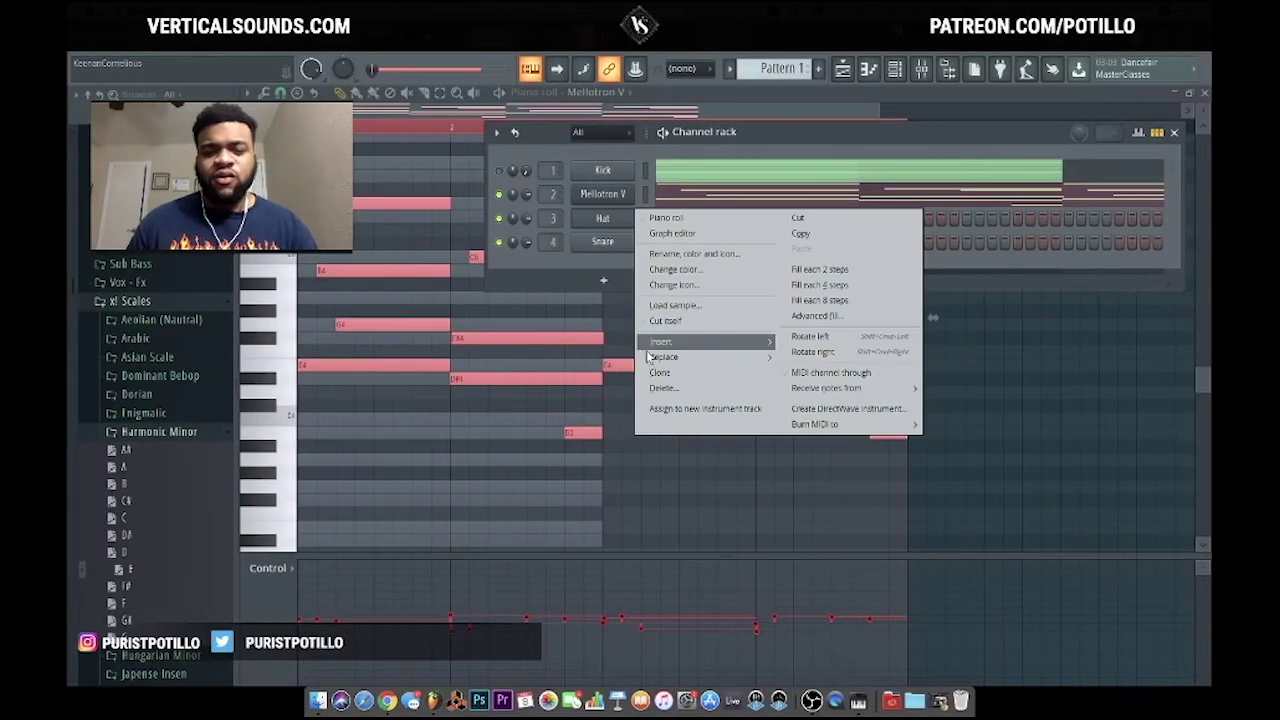
- Insert a second Mellotron V channel and load its Strawberry Flutes preset
{"action": "mouse_move", "coordinate": [654, 343]}
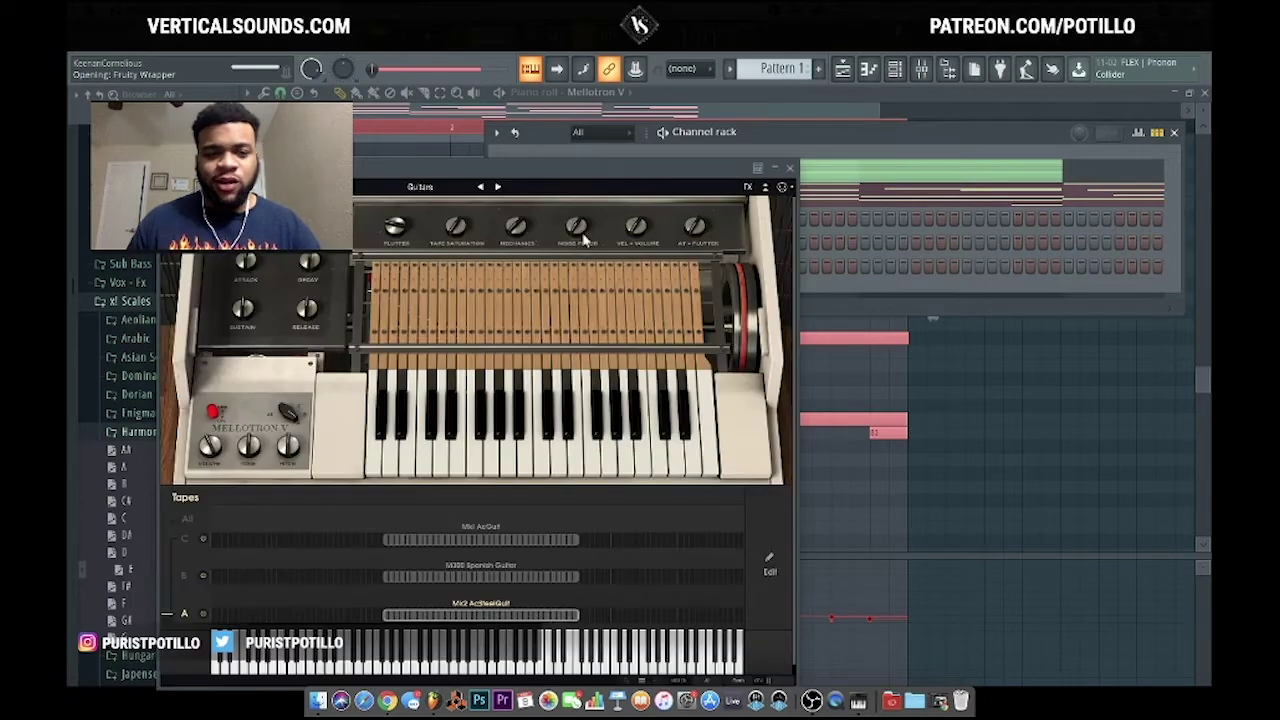
{"action": "left_click", "coordinate": [418, 187]}
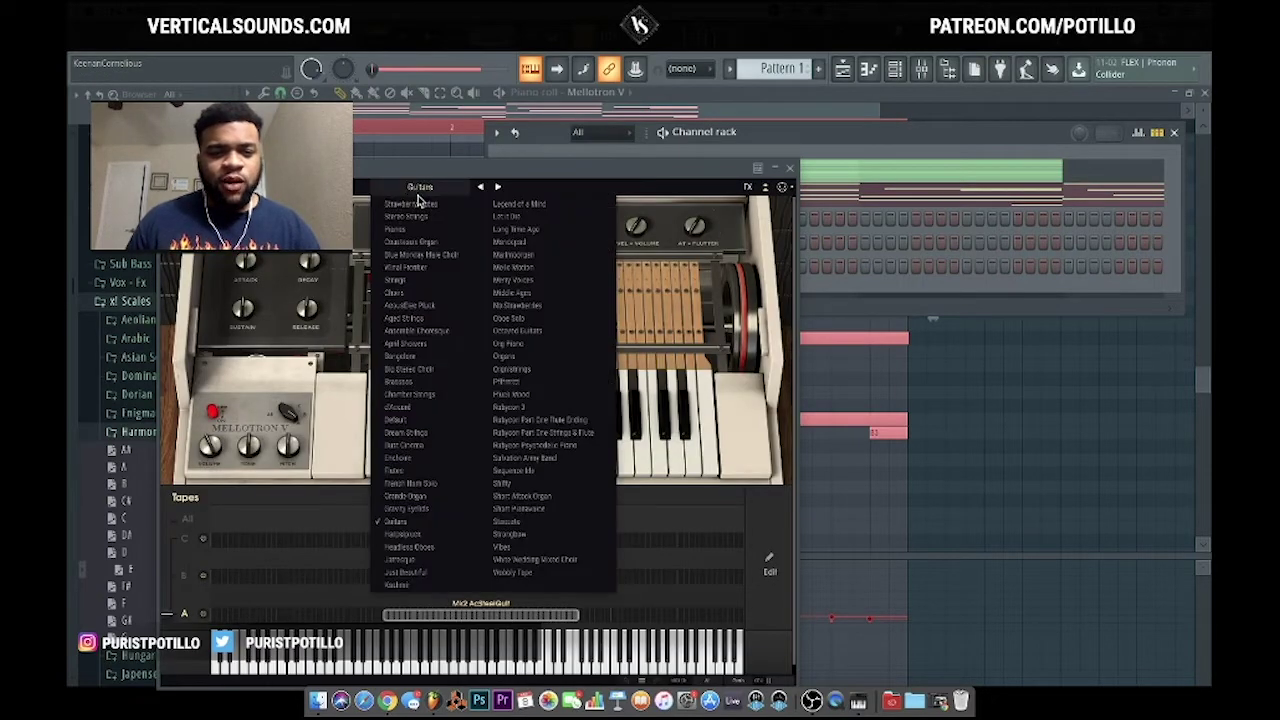
{"action": "left_click", "coordinate": [418, 203]}
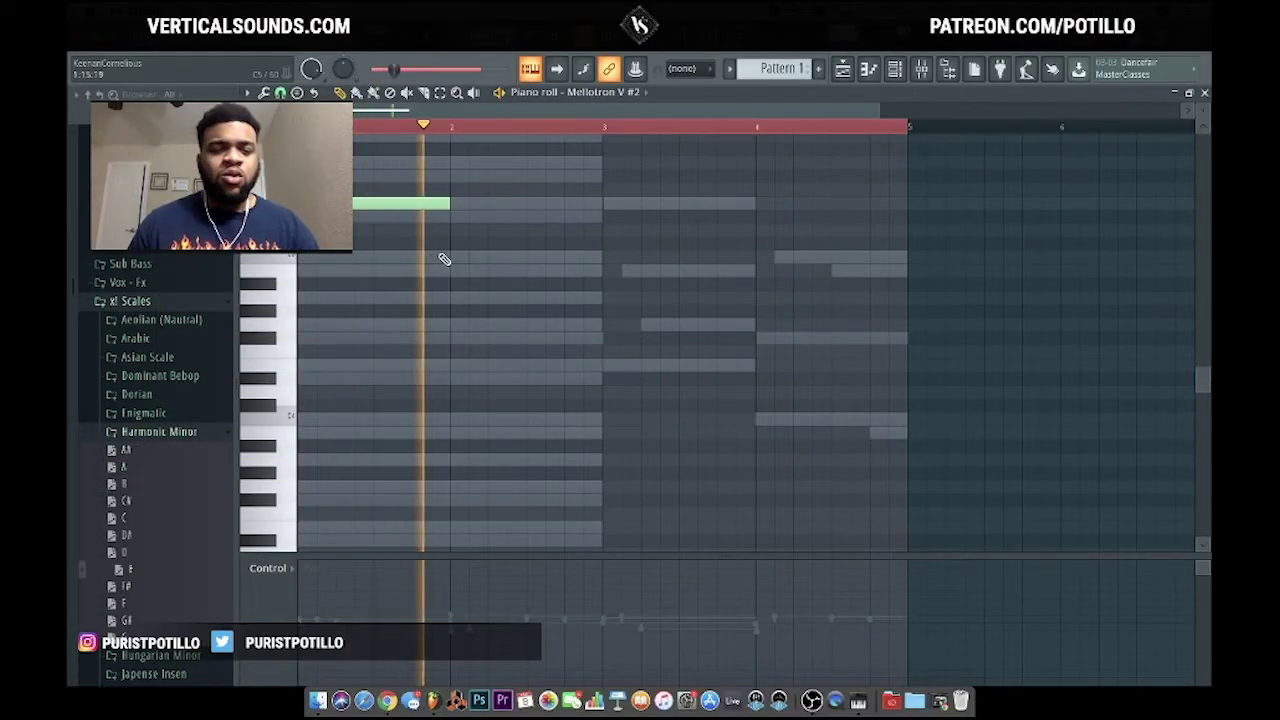
- In the second Mellotron's bar 2, add a full-bar F#5 note and a G5 note from step 13 to the bar's end
{"action": "key", "text": "space"}
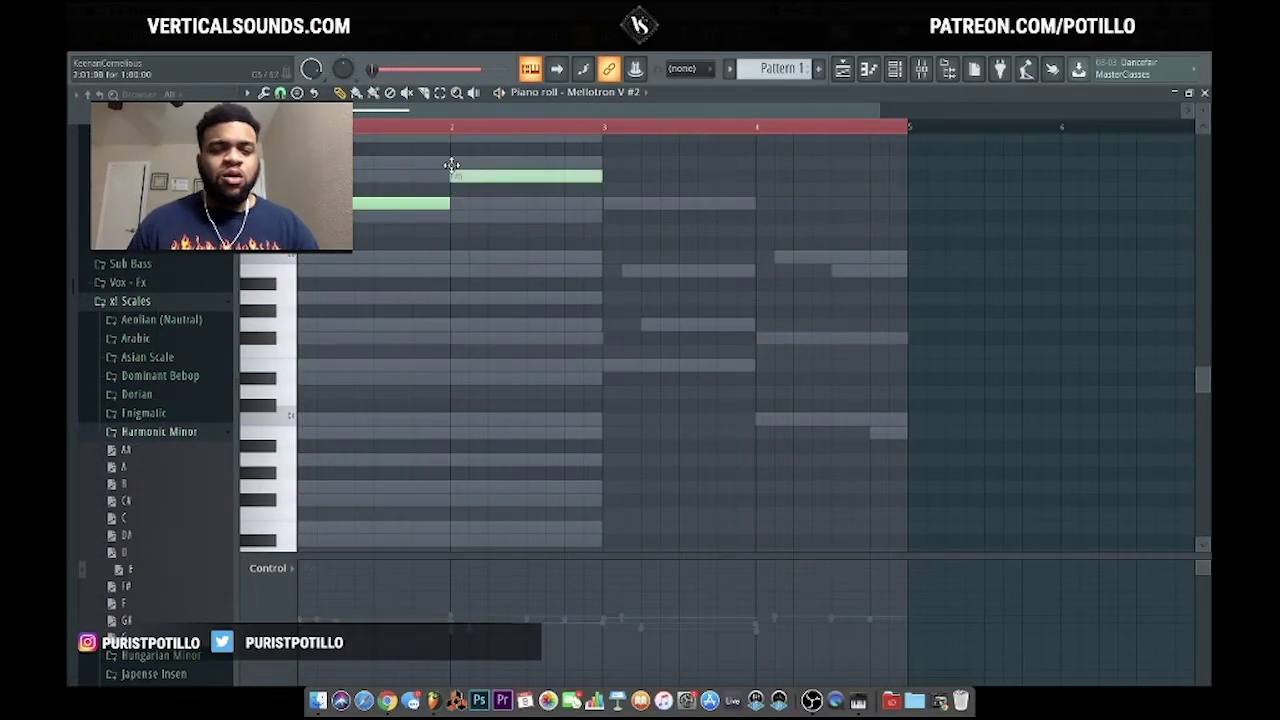
{"action": "scroll", "coordinate": [528, 165], "scroll_direction": "up", "scroll_amount": 4}
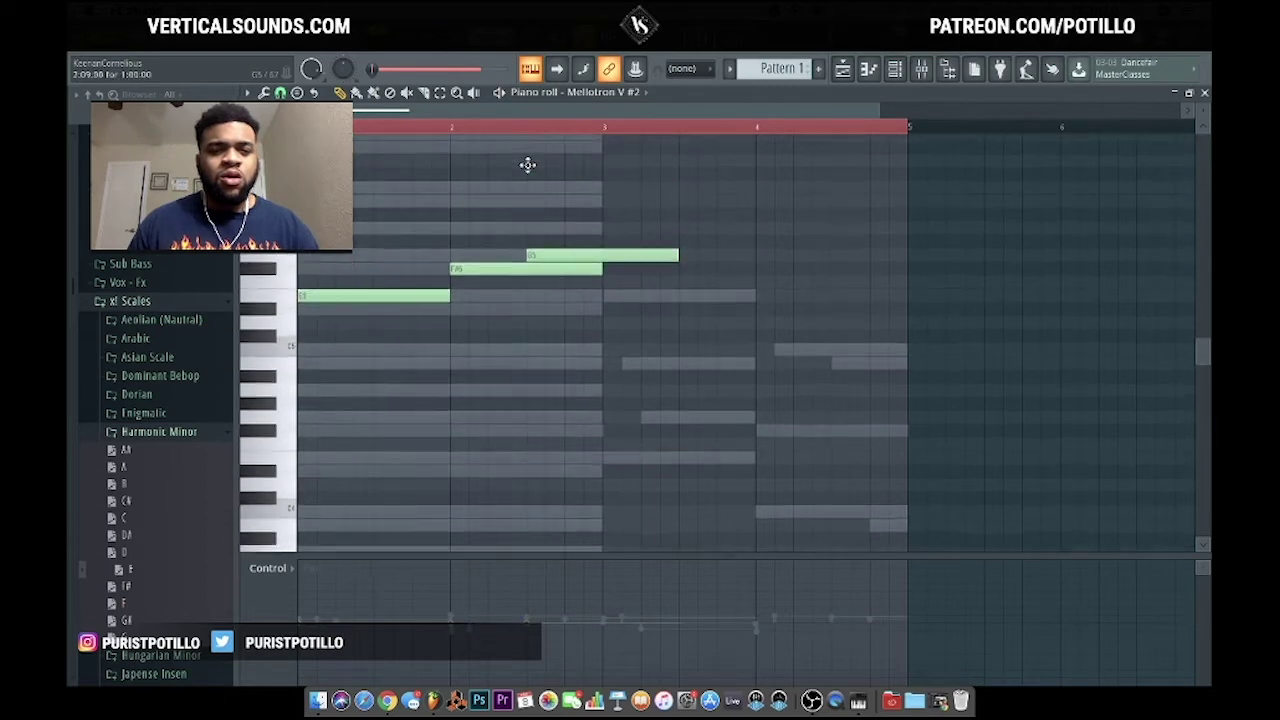
{"action": "key", "text": "space"}
{"action": "left_click_drag", "start_coordinate": [542, 264], "coordinate": [580, 262]}
{"action": "key", "text": "space"}
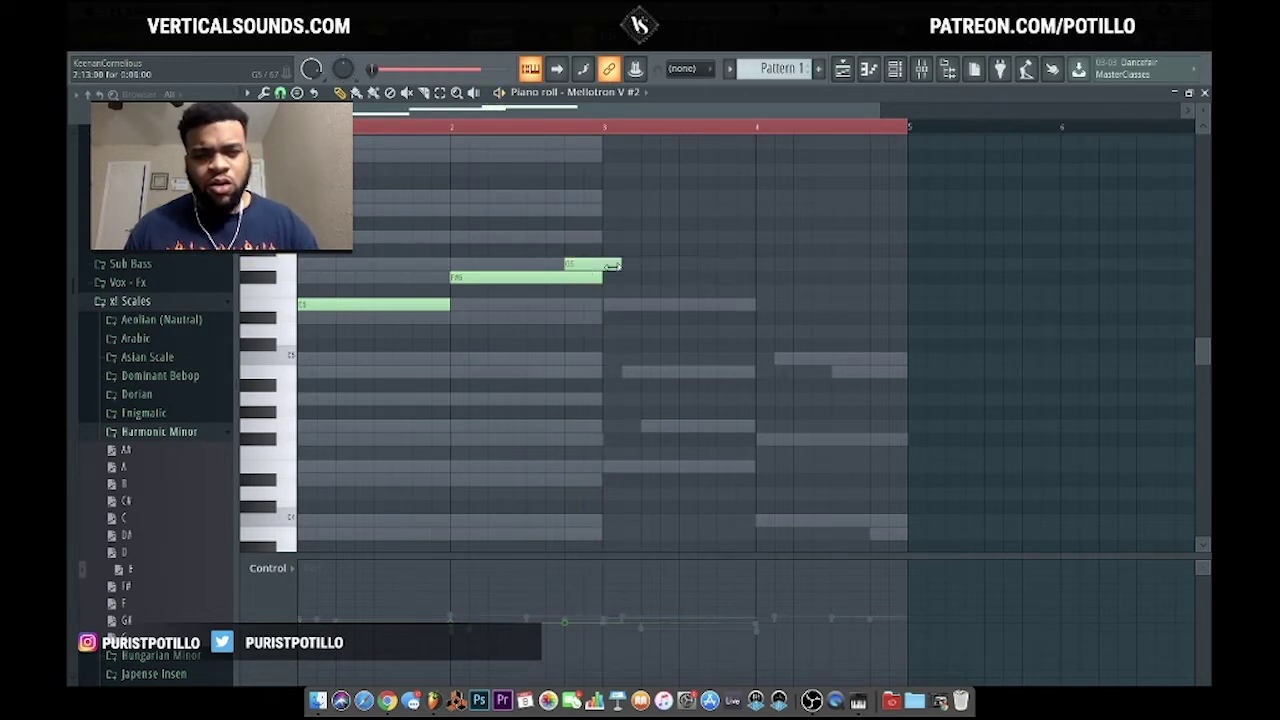
{"action": "key", "text": "space"}
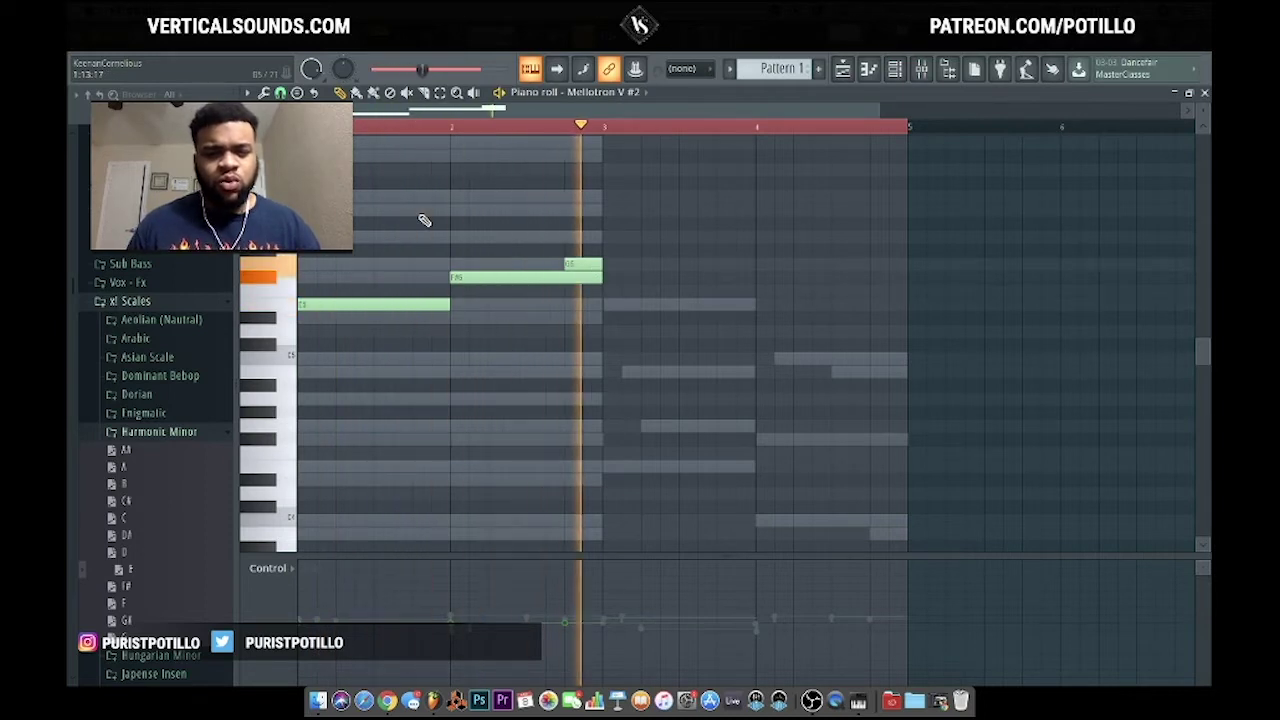
{"action": "key", "text": "space"}
- Shorten the G5 note to two steps and place a one-step F#5 note at the end of bar 2
{"action": "scroll", "coordinate": [424, 220], "scroll_direction": "up", "scroll_amount": 2}
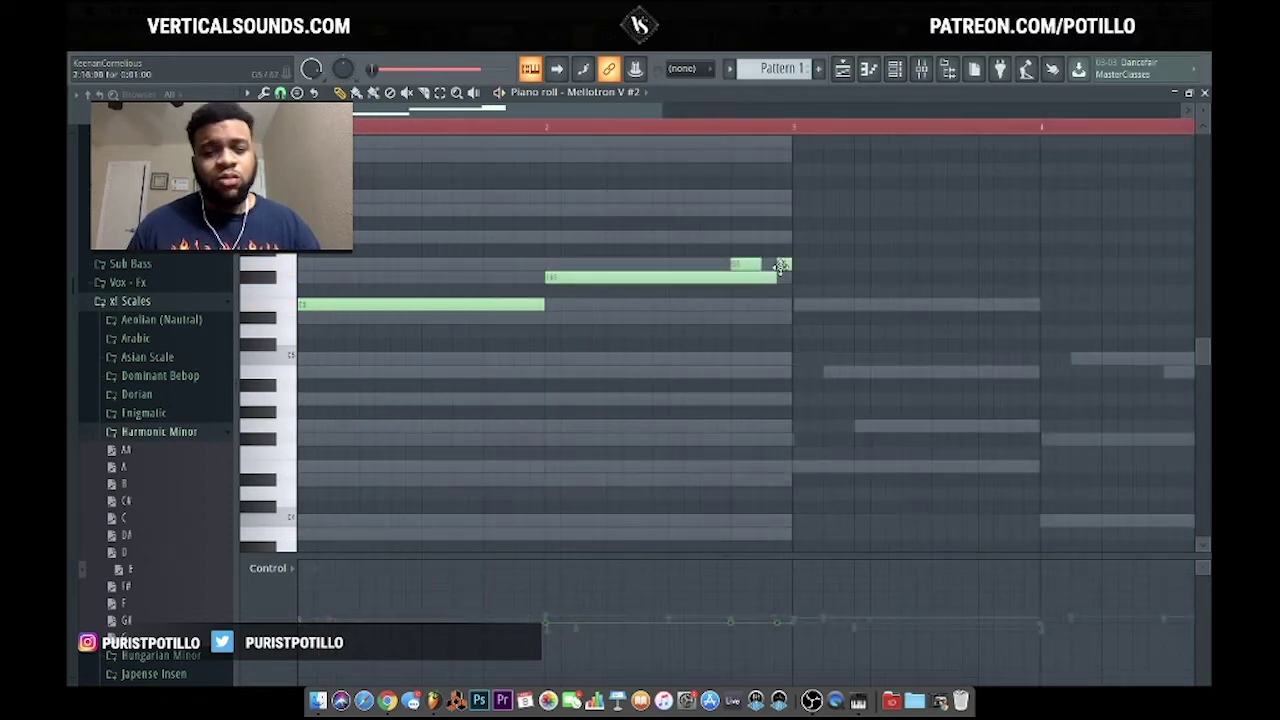
{"action": "key", "text": "space"}
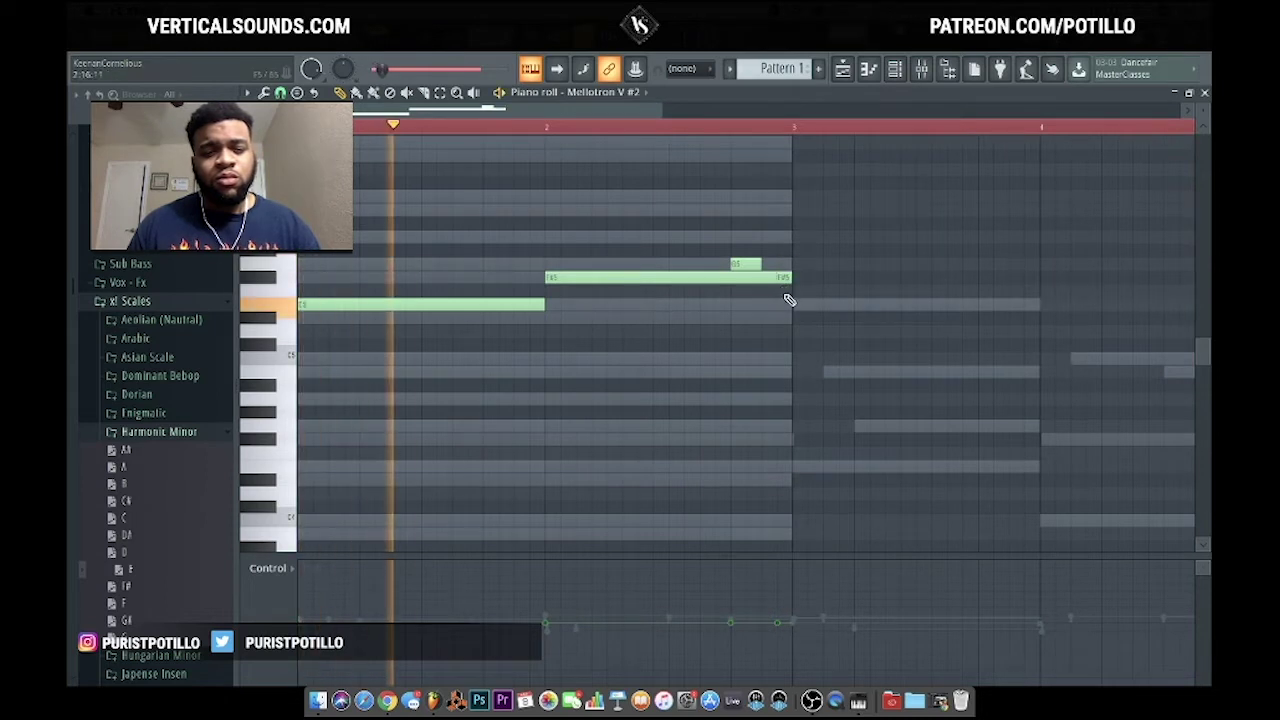
{"action": "key", "text": "space"}
- Duplicate the whole two-bar melody into bars 5 and 6 and play it back
{"action": "left_click_drag", "start_coordinate": [793, 310], "coordinate": [300, 229]}
{"action": "key", "text": "ctrl+b"}
{"action": "key", "text": "space"}
{"action": "key", "text": "space"}
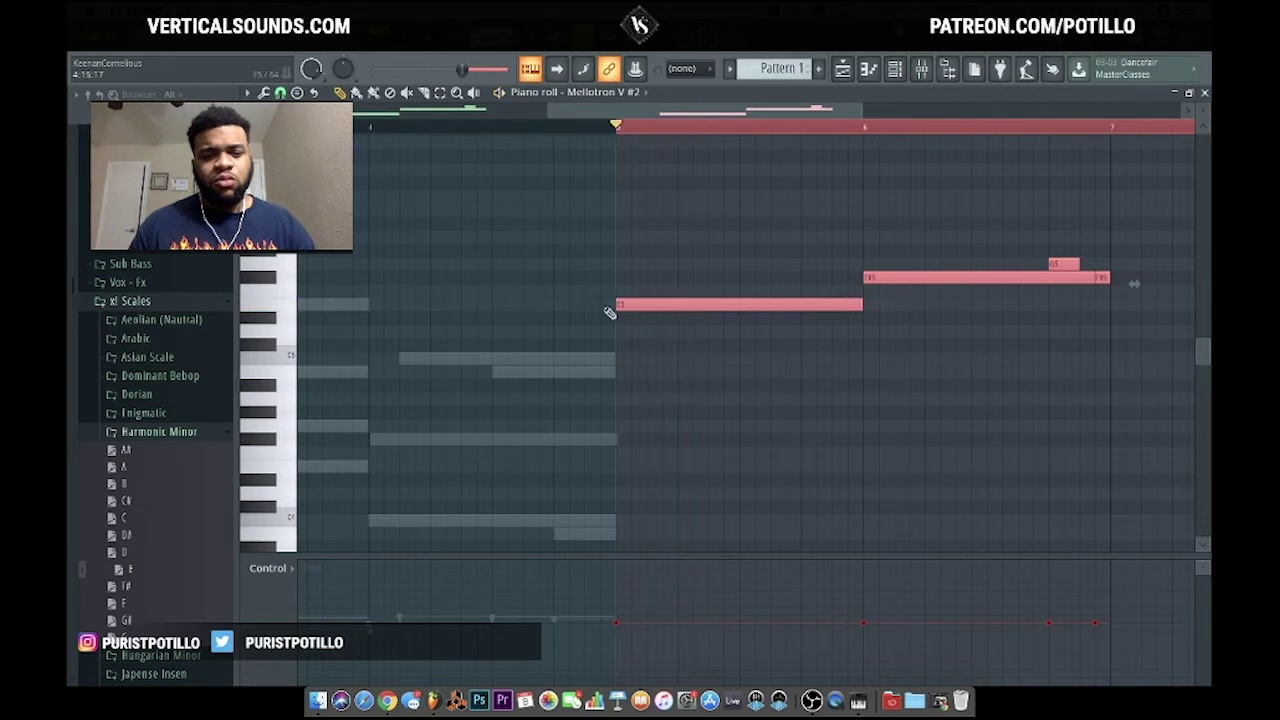
- Move the duplicated two-bar flute melody from bars 5 and 6 into bars 3 and 4, and clear the selection
{"action": "left_click_drag", "start_coordinate": [620, 307], "coordinate": [90, 300]}
{"action": "left_click_drag", "start_coordinate": [399, 332], "coordinate": [775, 302]}
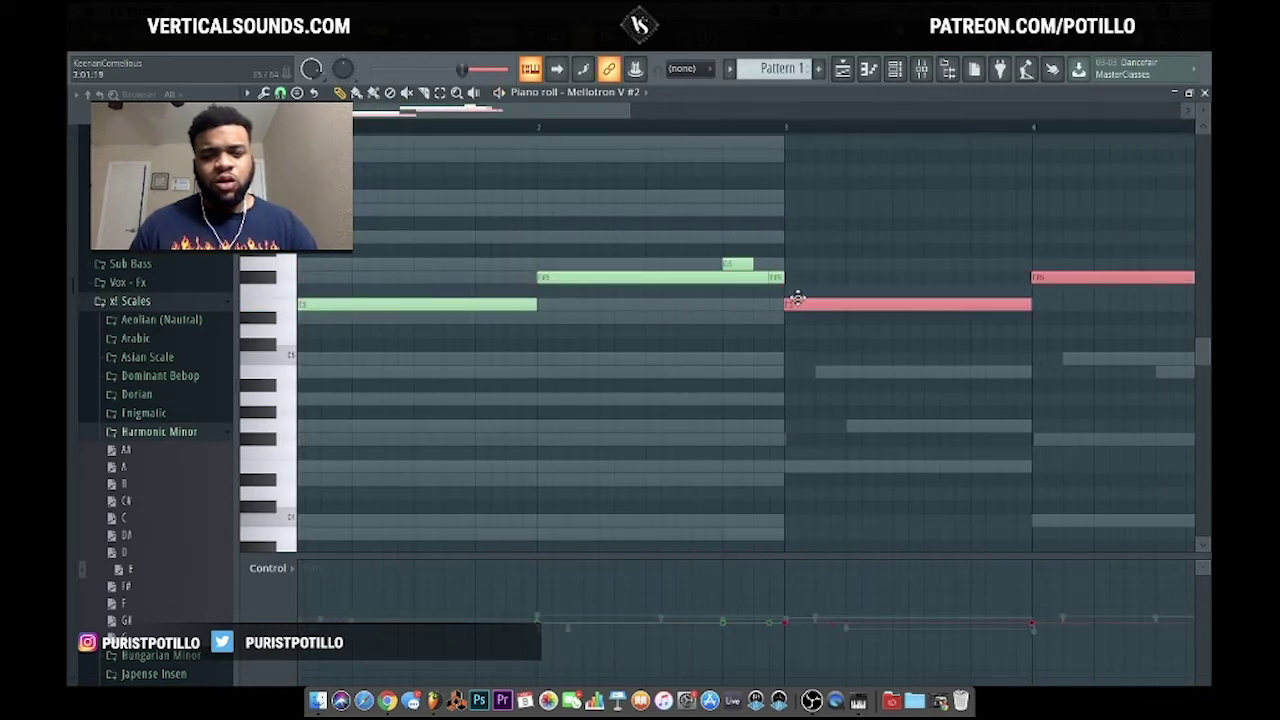
{"action": "scroll", "coordinate": [805, 192], "scroll_direction": "down", "scroll_amount": 3, "text": "ctrl"}
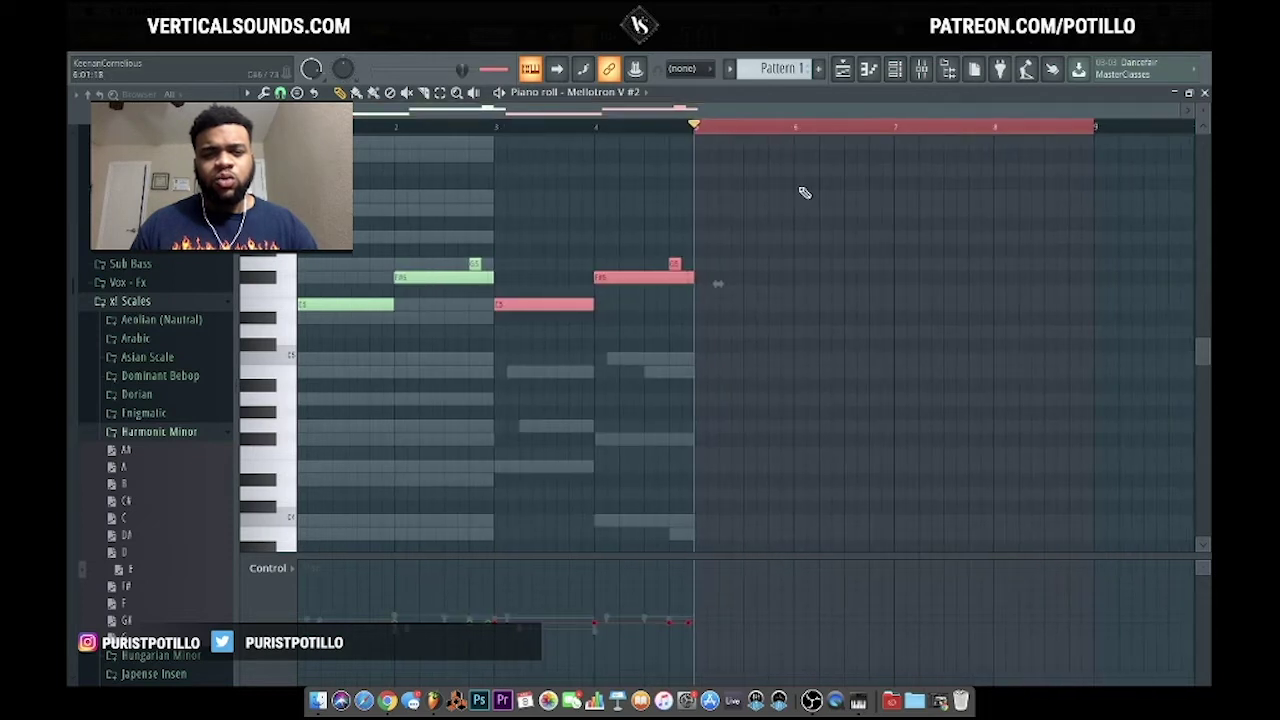
{"action": "left_click", "coordinate": [700, 128]}
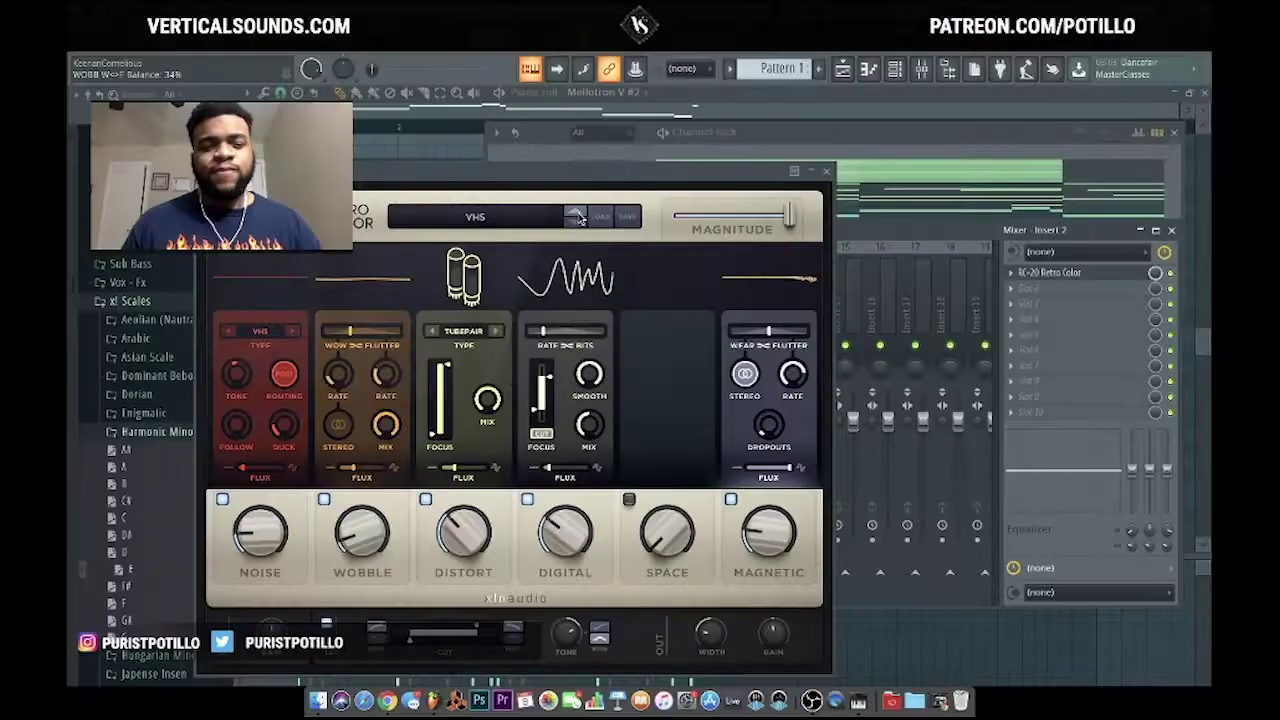
- Adjust RC-20 Retro Color's VHS preset on Insert 2 to 13% Noise and 10% Wobble with a reduced Digital amount
{"action": "left_click_drag", "start_coordinate": [255, 543], "coordinate": [255, 538]}
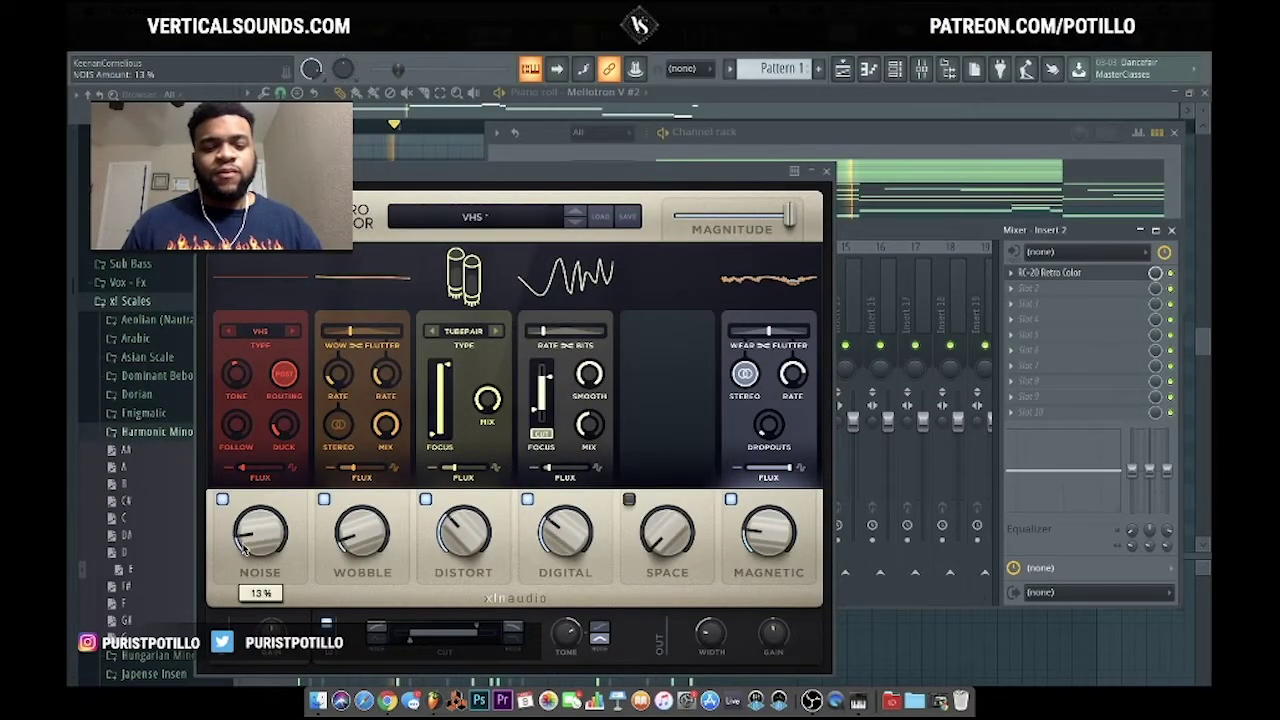
{"action": "left_click_drag", "start_coordinate": [543, 535], "coordinate": [557, 625]}
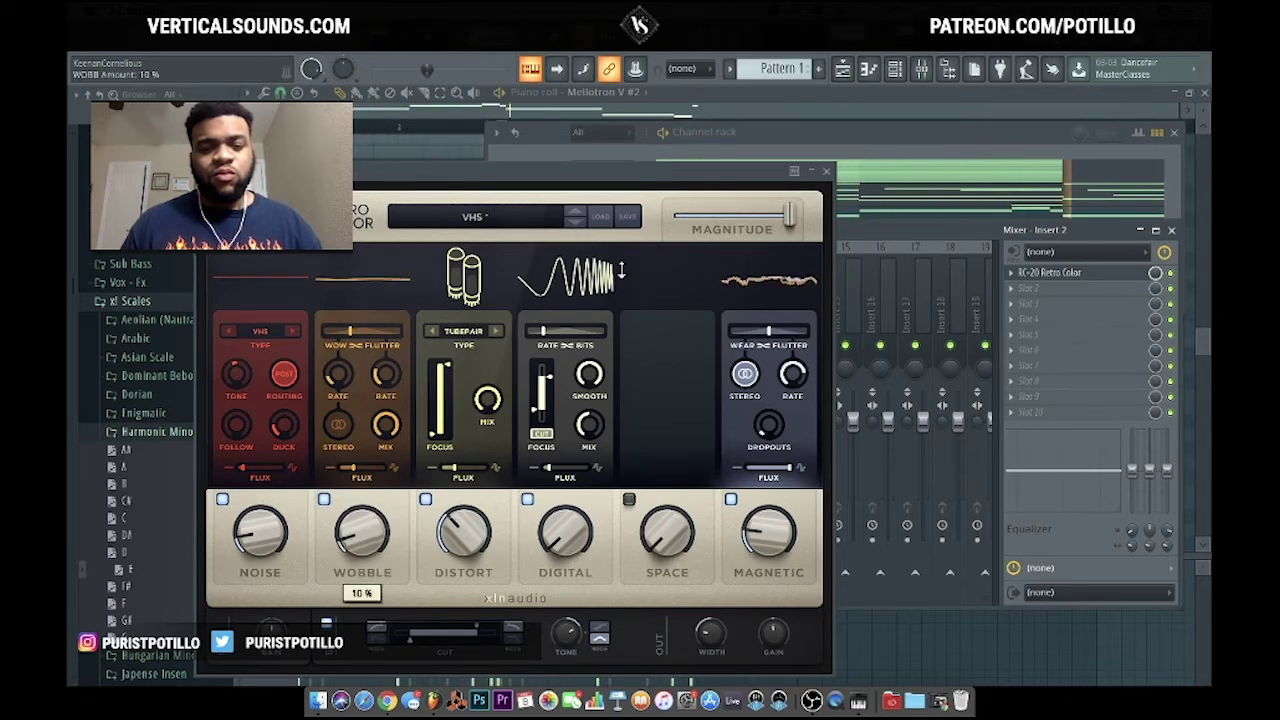
{"action": "left_click", "coordinate": [826, 171]}
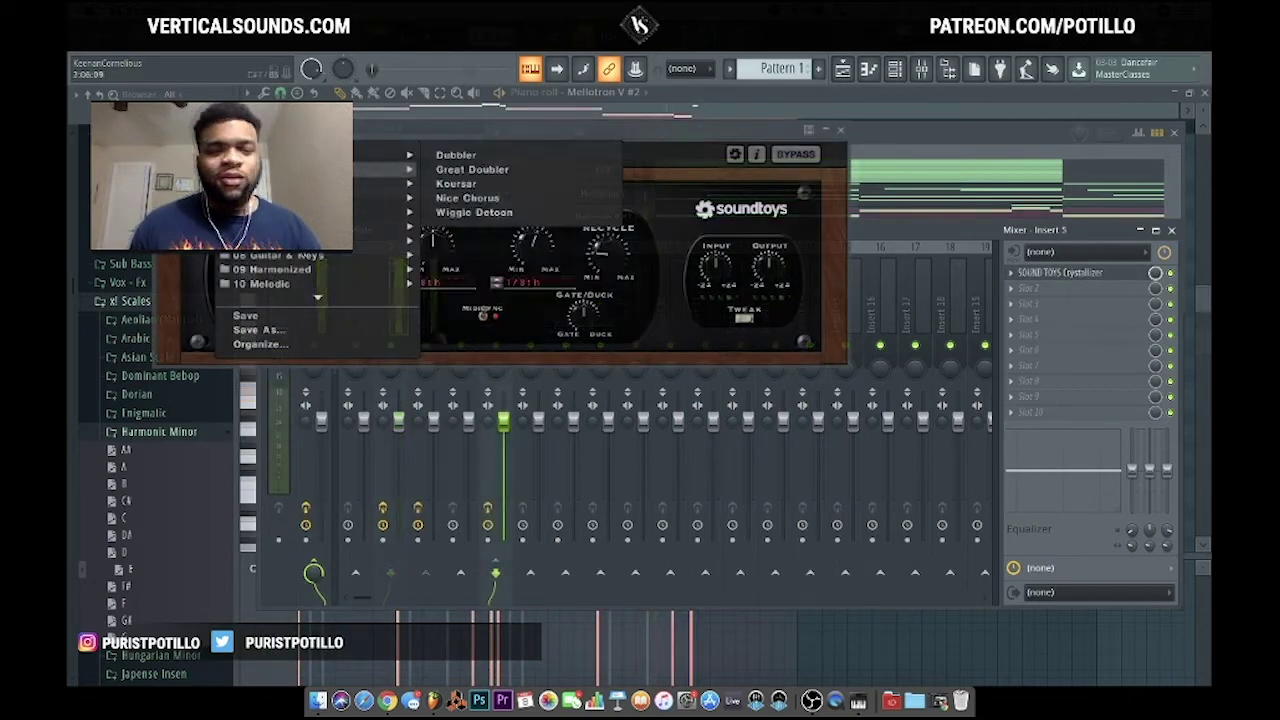
- Load the Richish Chorus preset from the Guitar & Keys presets in Crystallizer on mixer Insert 5
{"action": "mouse_move", "coordinate": [290, 256]}
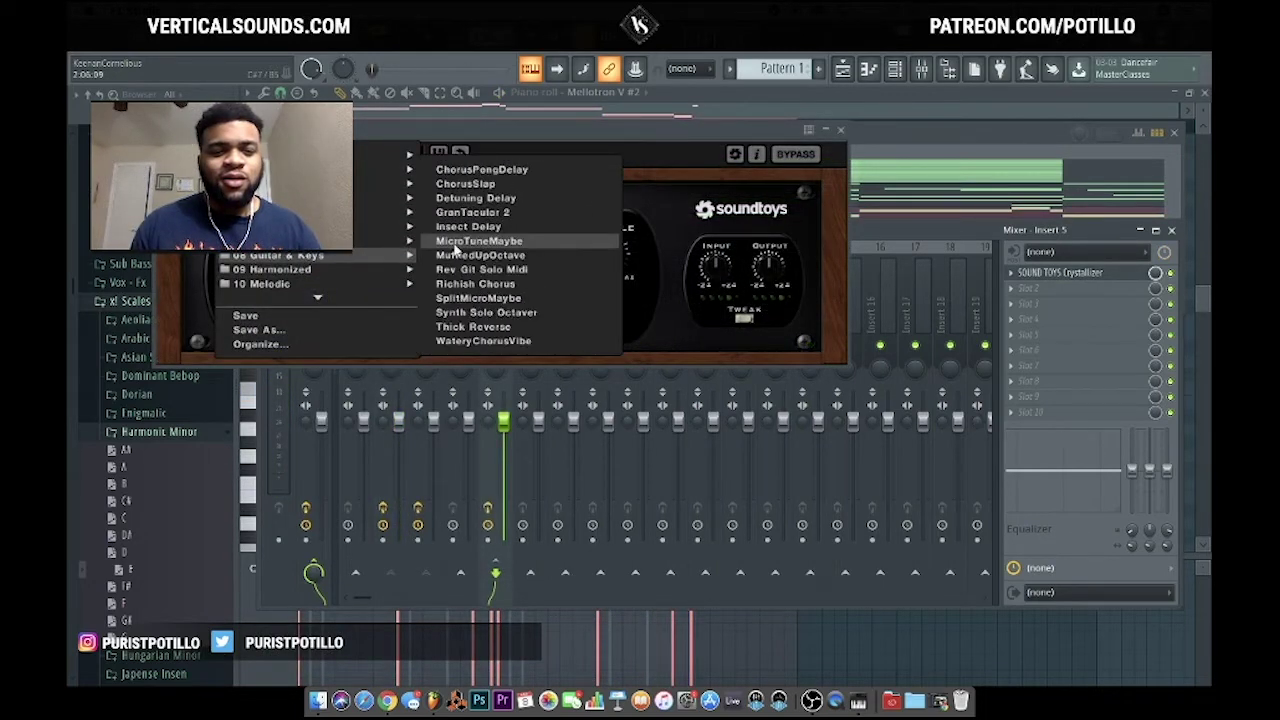
{"action": "left_click", "coordinate": [456, 284]}
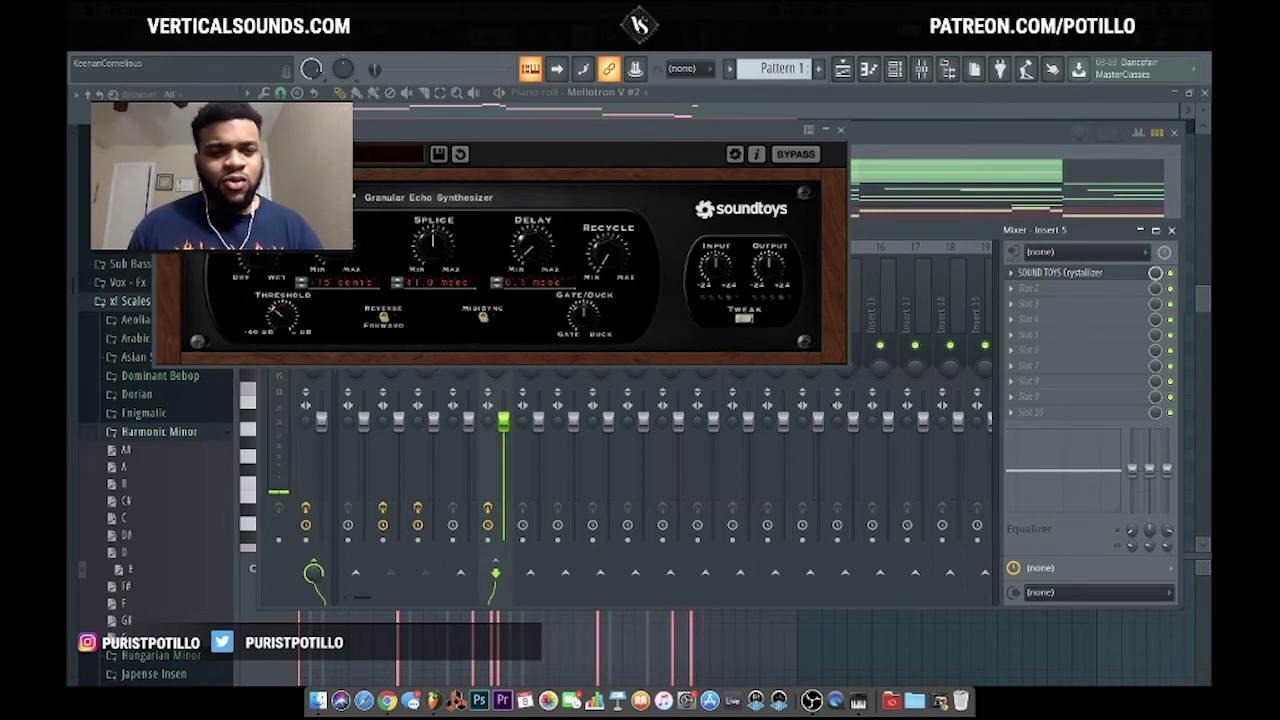
{"action": "left_click", "coordinate": [390, 153]}
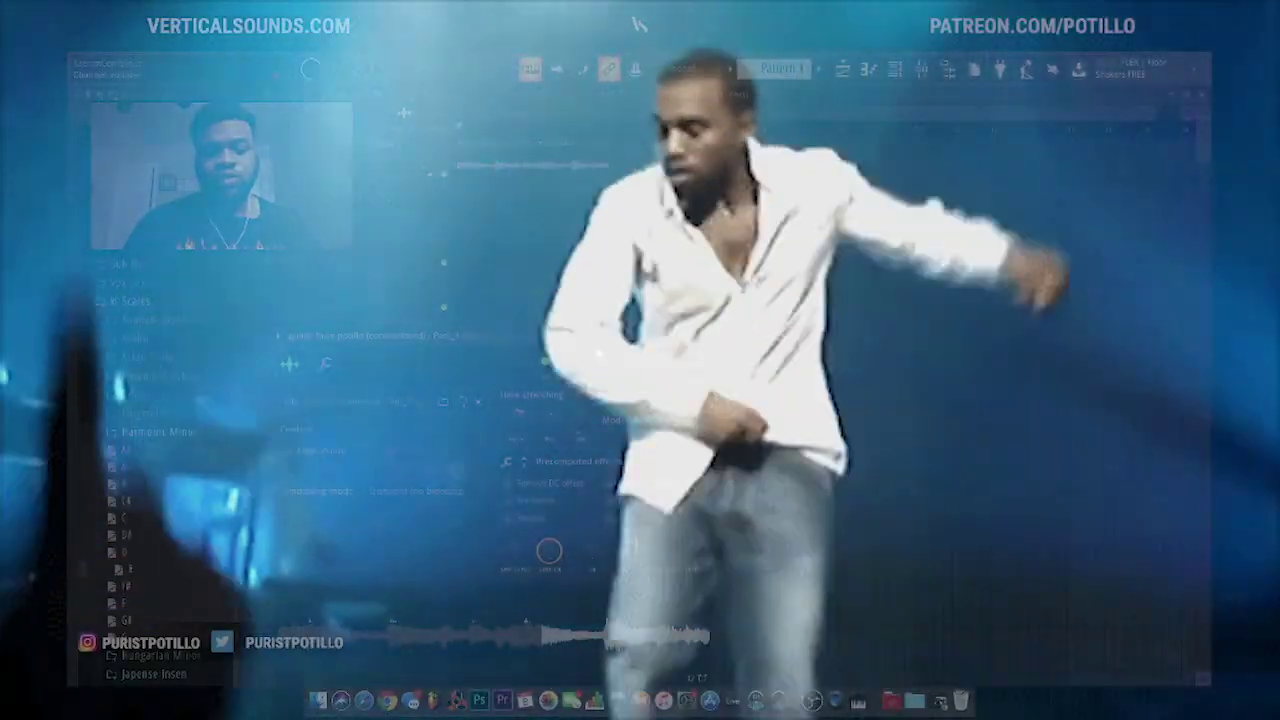
- Show all channels in the channel rack and reposition it below the guitar flute audio clip on Track 1
{"action": "key", "text": "F6"}
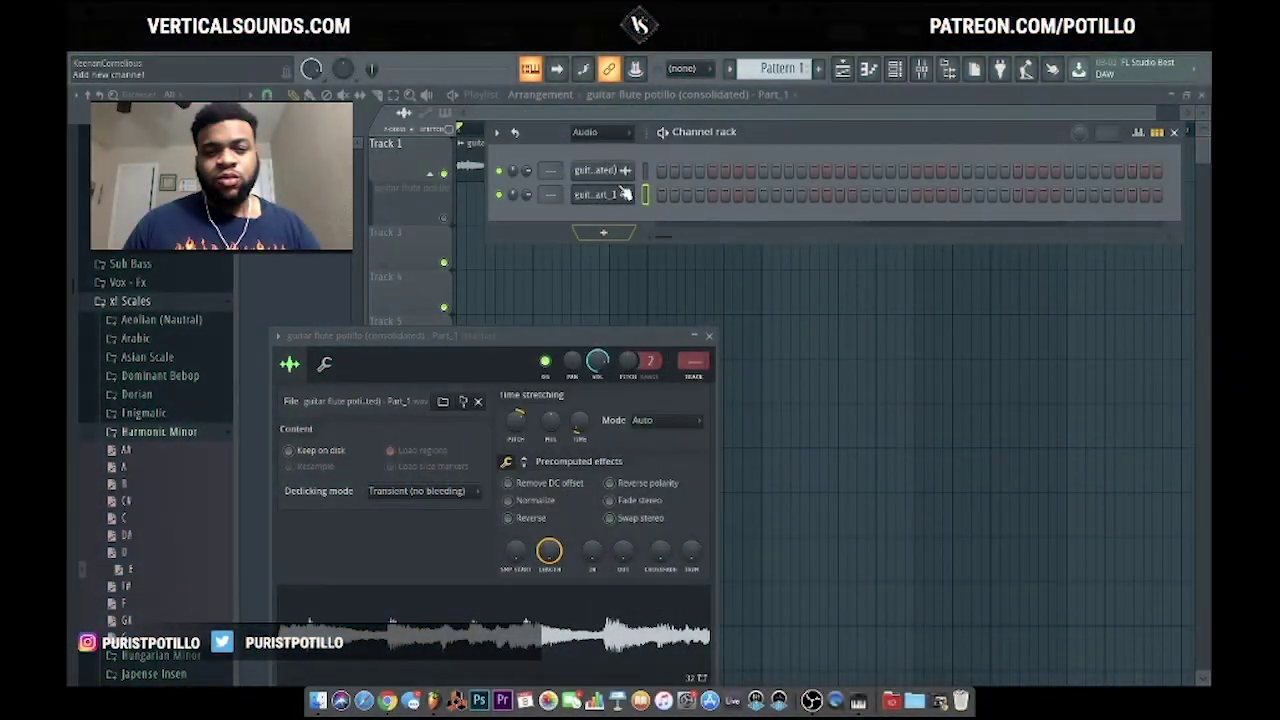
{"action": "left_click", "coordinate": [577, 150]}
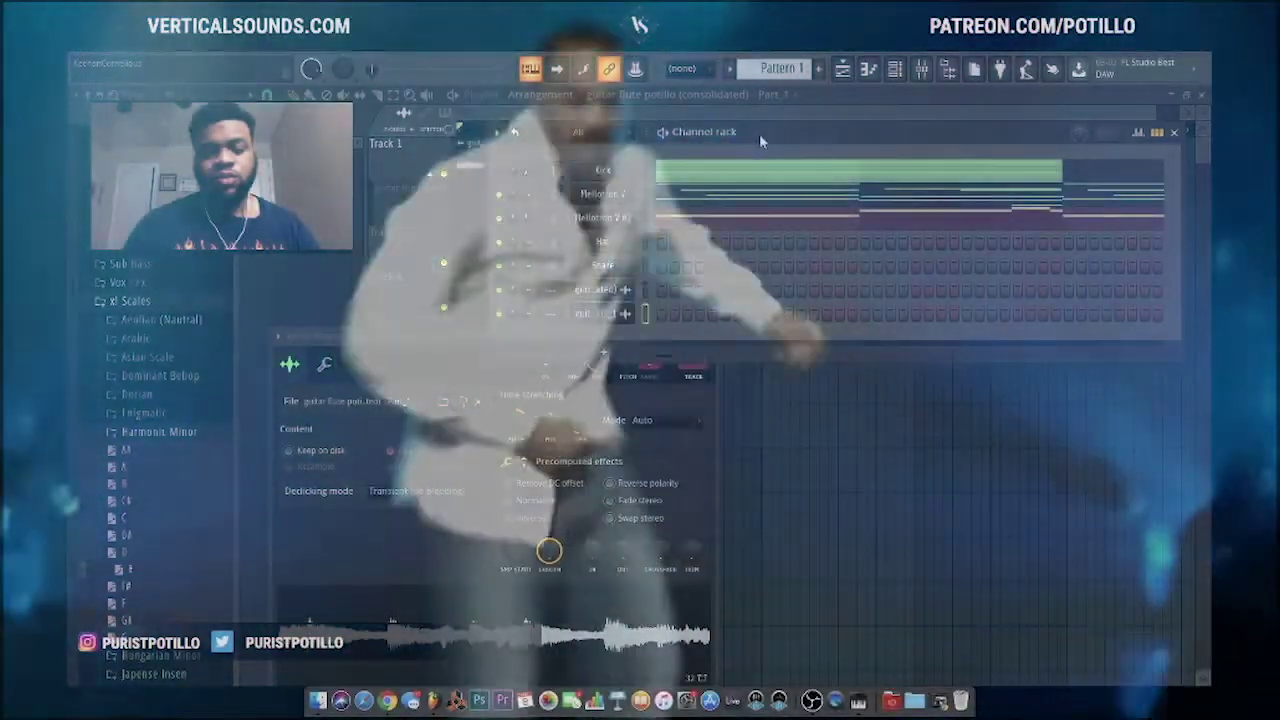
{"action": "left_click_drag", "start_coordinate": [759, 133], "coordinate": [707, 231]}
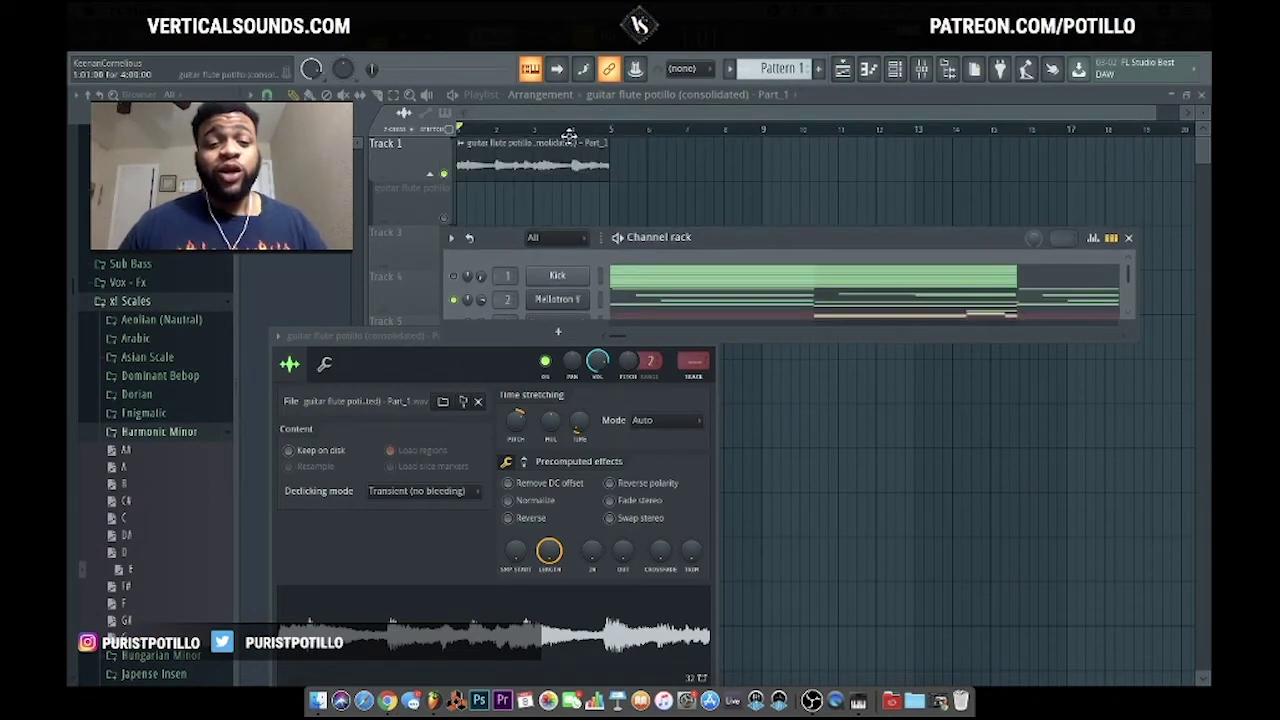
{"action": "left_click", "coordinate": [567, 135]}
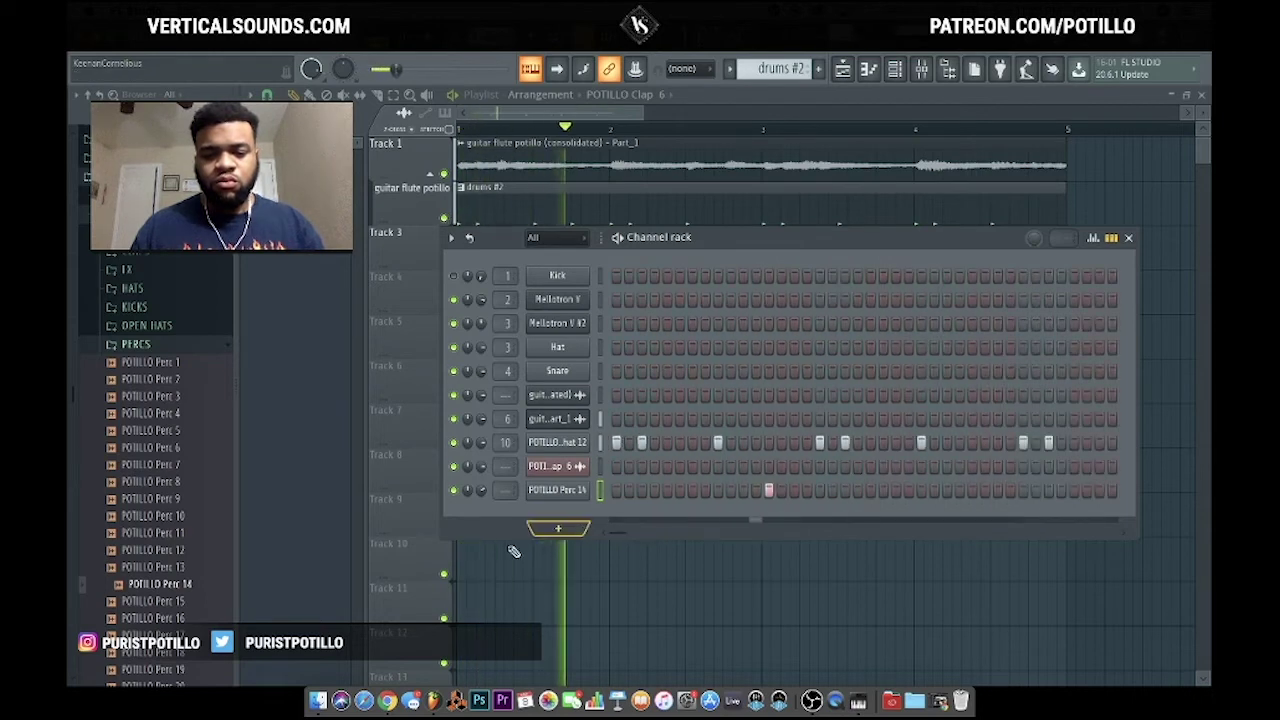
- Audition samples in the PERCS folder, add POTILLO Perc 26 as a new channel, and toggle playback
{"action": "left_click", "coordinate": [172, 414]}
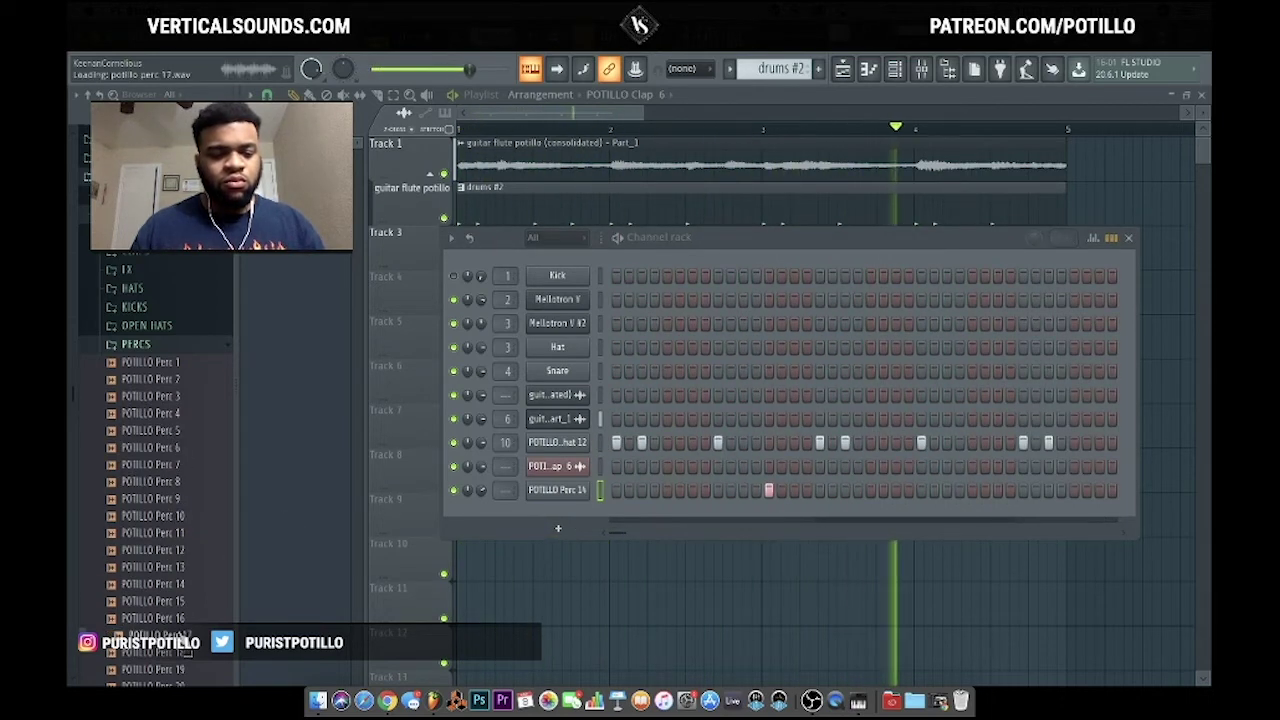
{"action": "left_click", "coordinate": [184, 636]}
{"action": "left_click", "coordinate": [181, 594]}
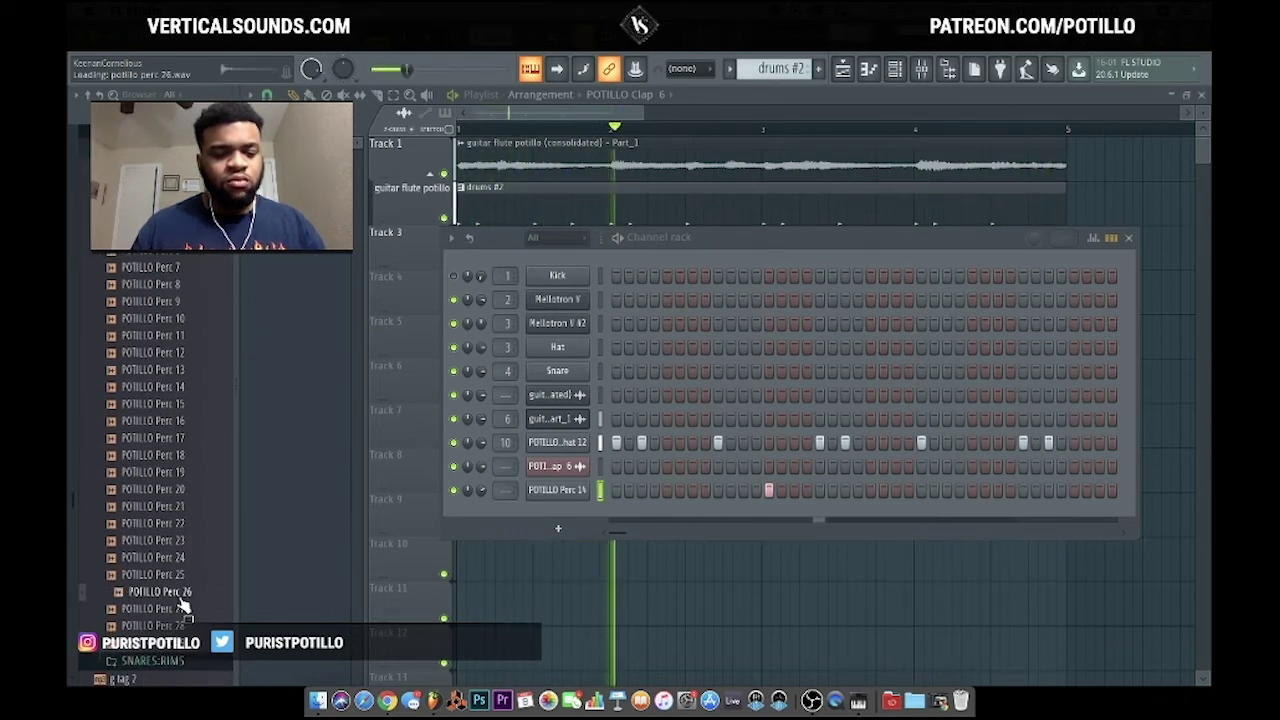
{"action": "left_click_drag", "start_coordinate": [184, 606], "coordinate": [566, 516]}
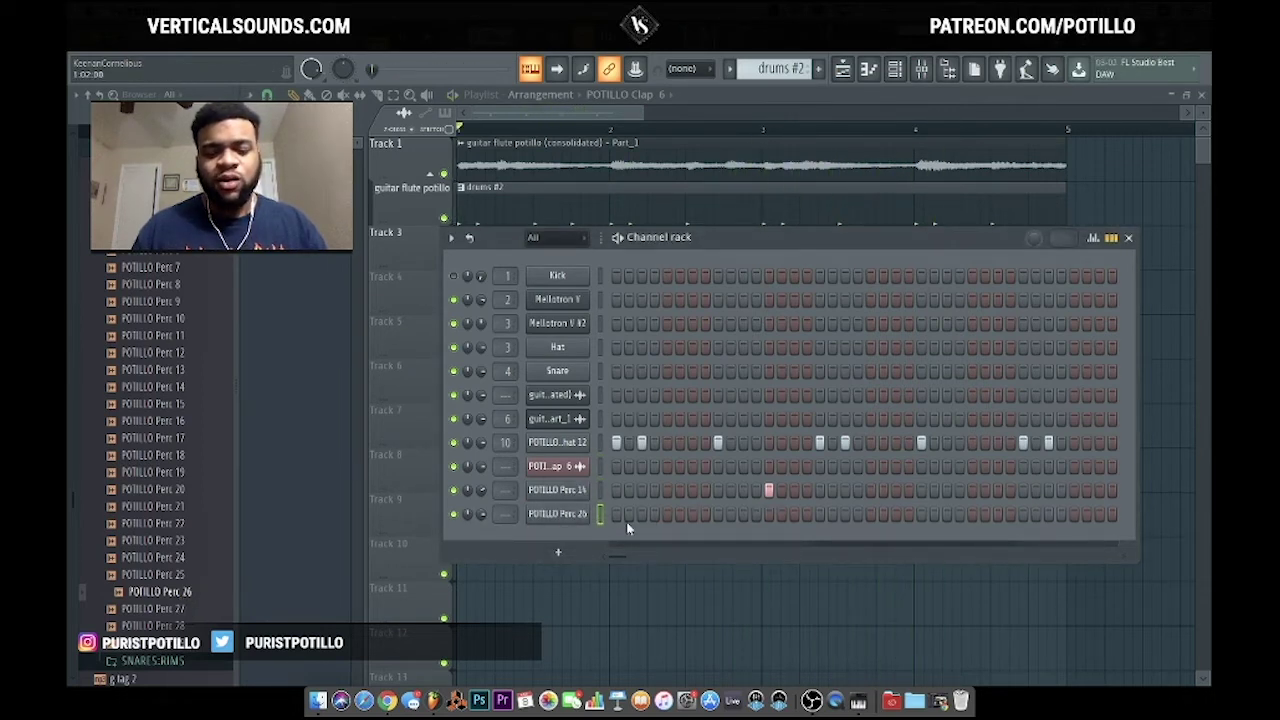
{"action": "key", "text": "space"}
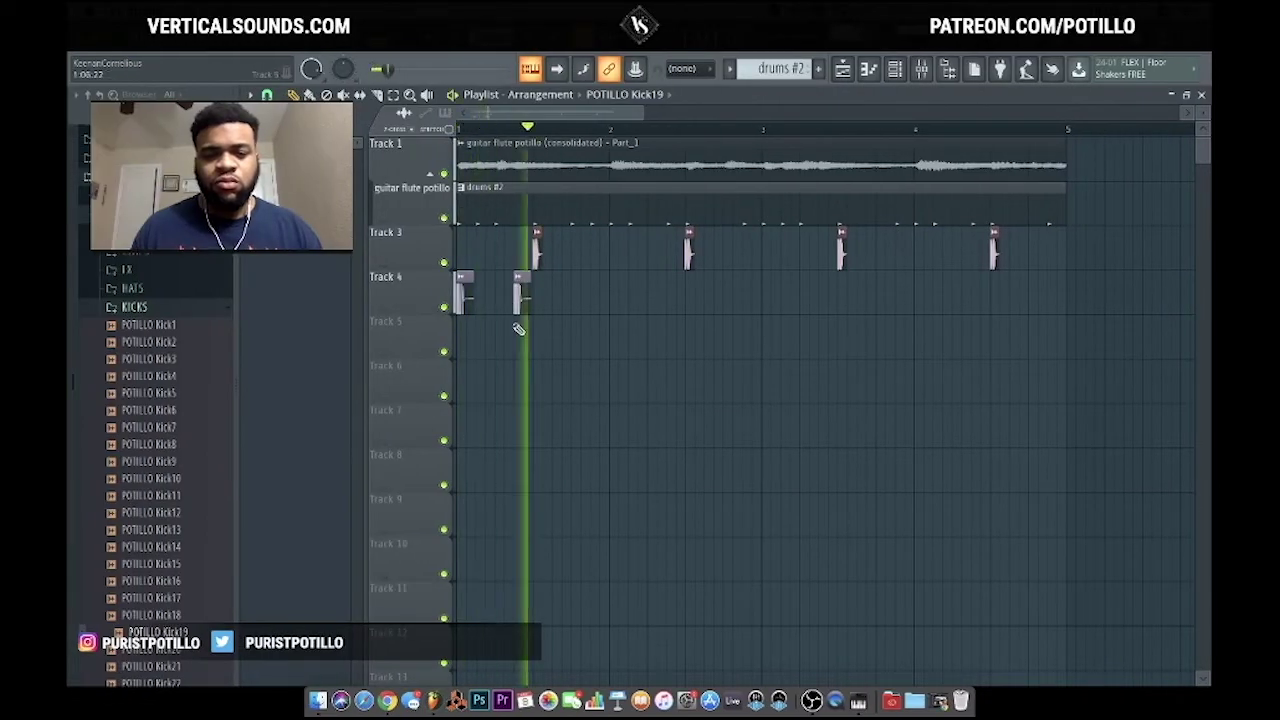
- Place POTILLO Kick19 clips on Track 4 at steps 3 and 9 of bar 2 and step 13 of bar 1
{"action": "left_click", "coordinate": [627, 300]}
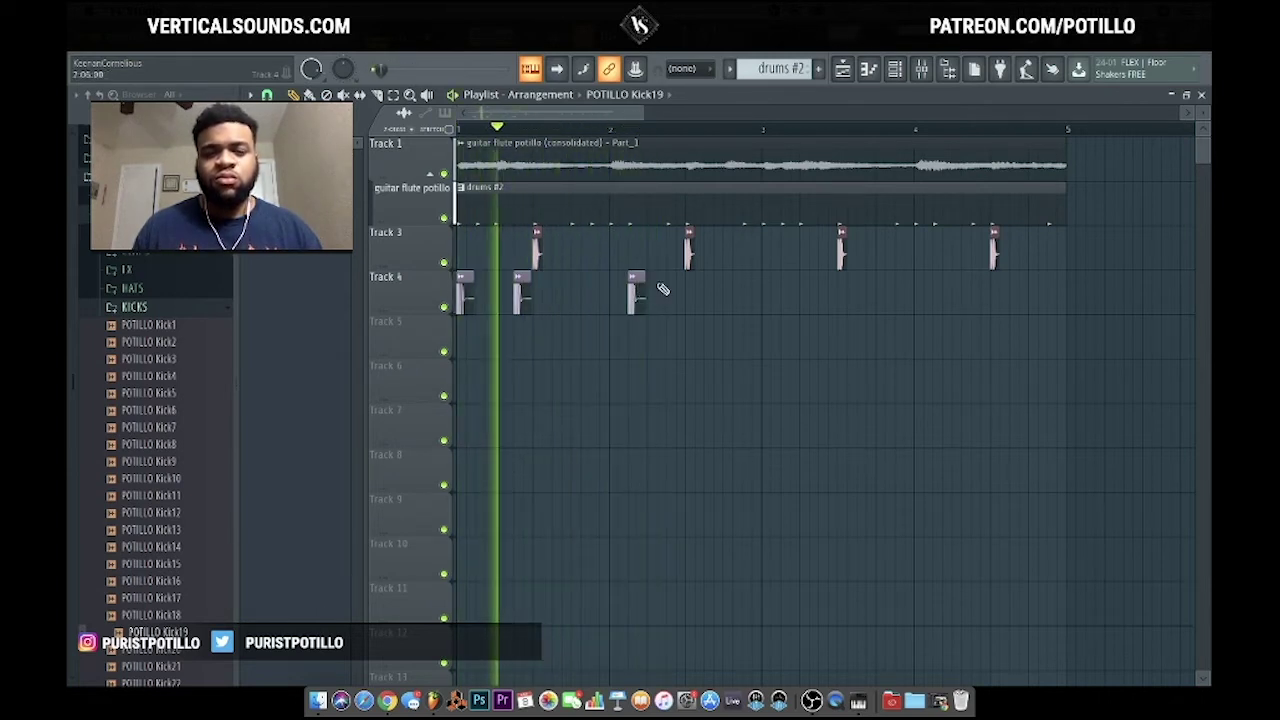
{"action": "left_click", "coordinate": [669, 292]}
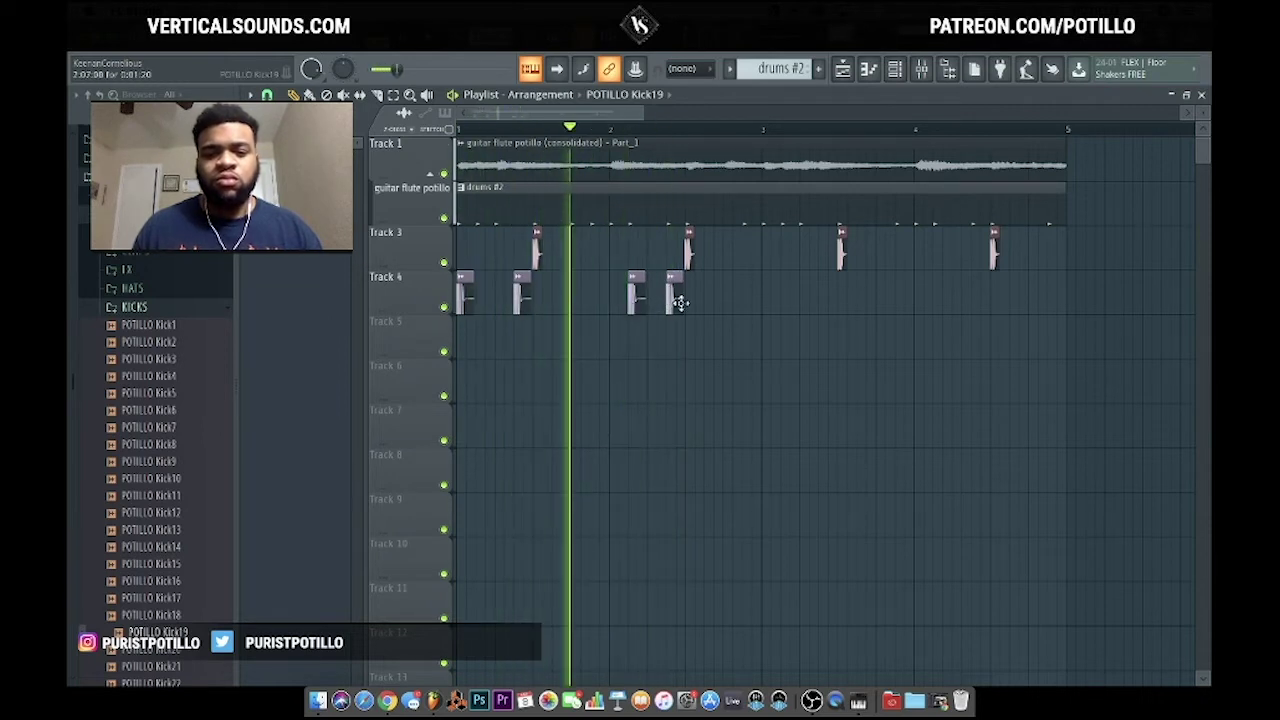
{"action": "mouse_move", "coordinate": [670, 300]}
{"action": "left_mouse_down"}
{"action": "mouse_move", "coordinate": [700, 298]}
{"action": "mouse_move", "coordinate": [689, 303]}
{"action": "left_mouse_up"}
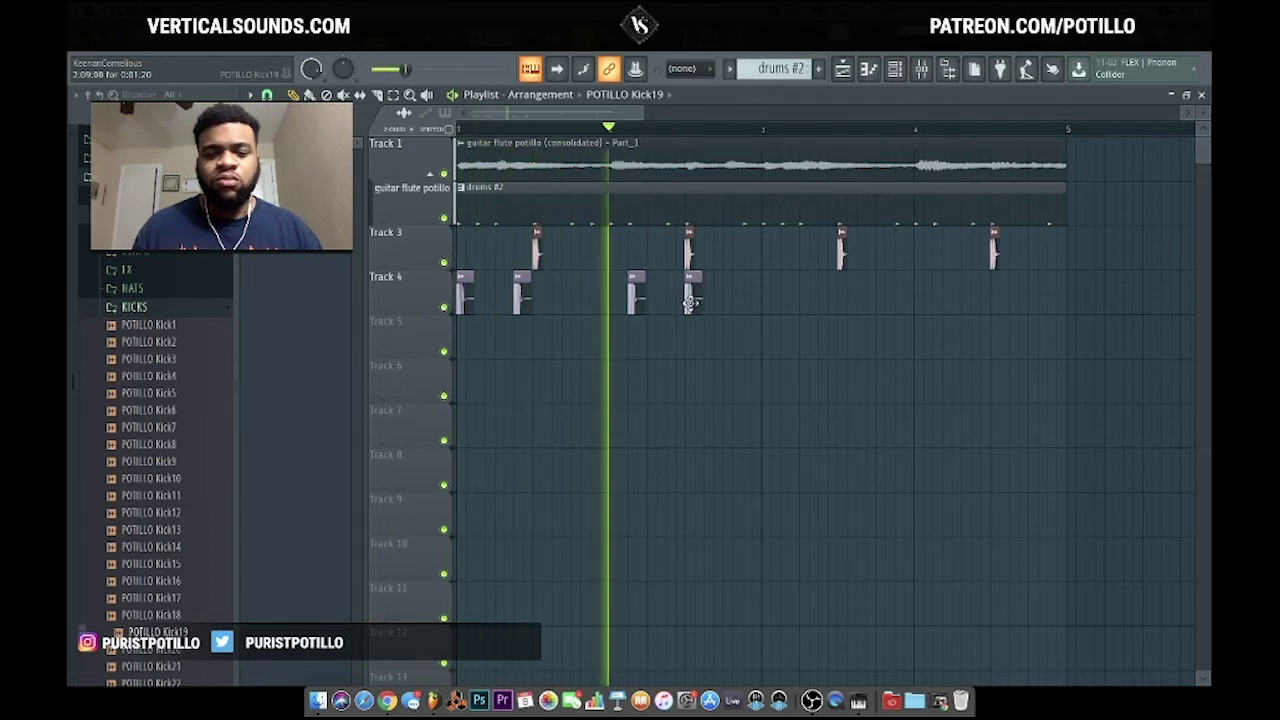
{"action": "left_click", "coordinate": [594, 298]}
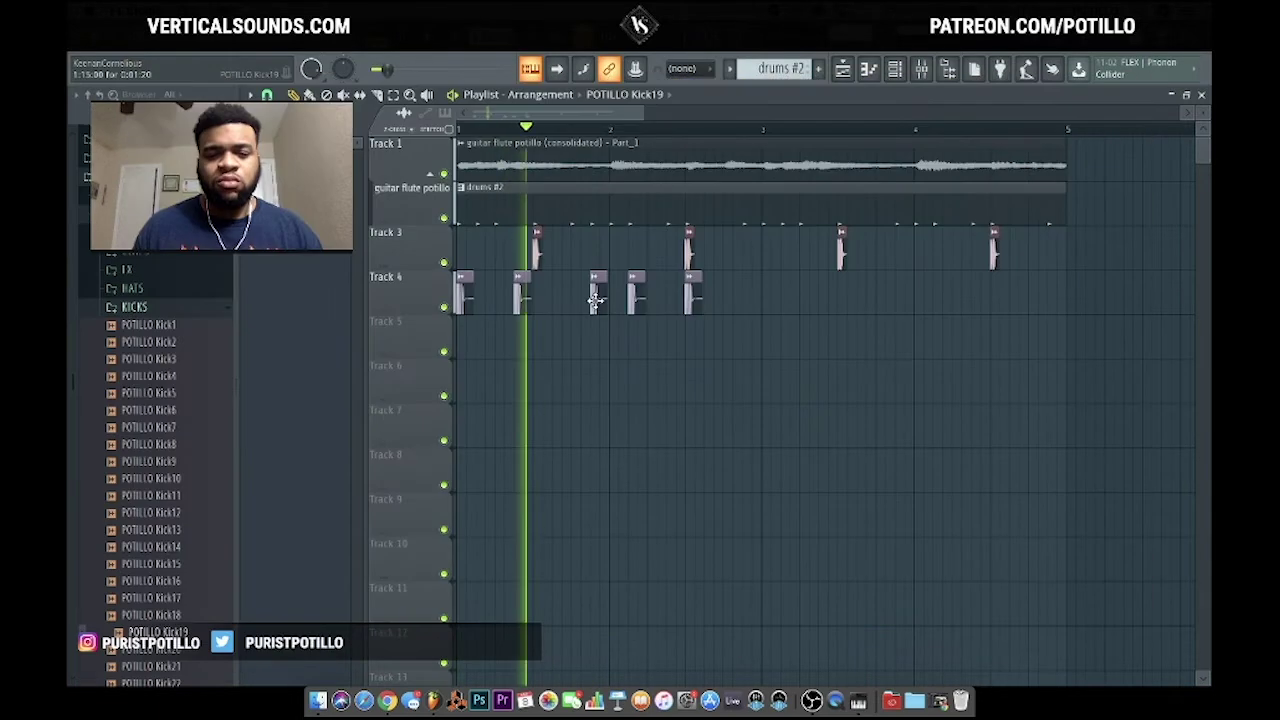
{"action": "left_click_drag", "start_coordinate": [594, 298], "coordinate": [576, 303]}
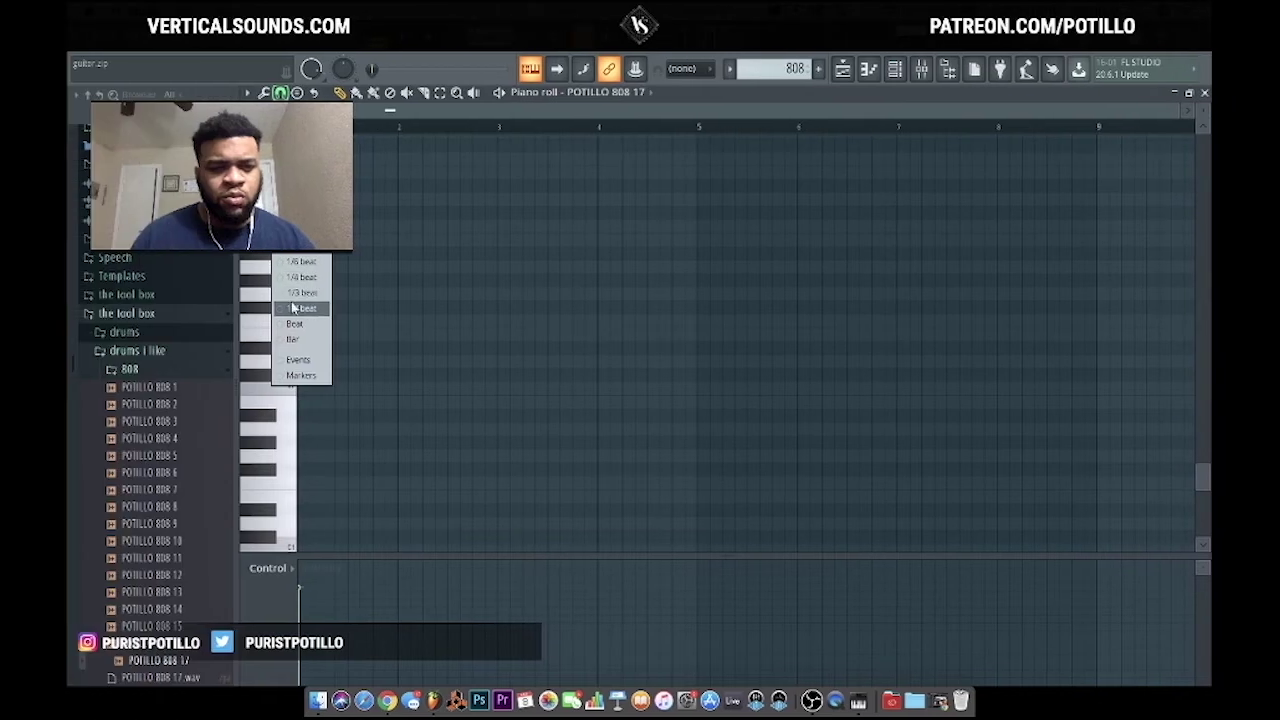
- Set snap to 1/2 beat and place 808 notes: G2 at bar 1 steps 1, 7, 13 and D2 at bar 2 steps 3, 9
{"action": "left_click", "coordinate": [291, 310]}
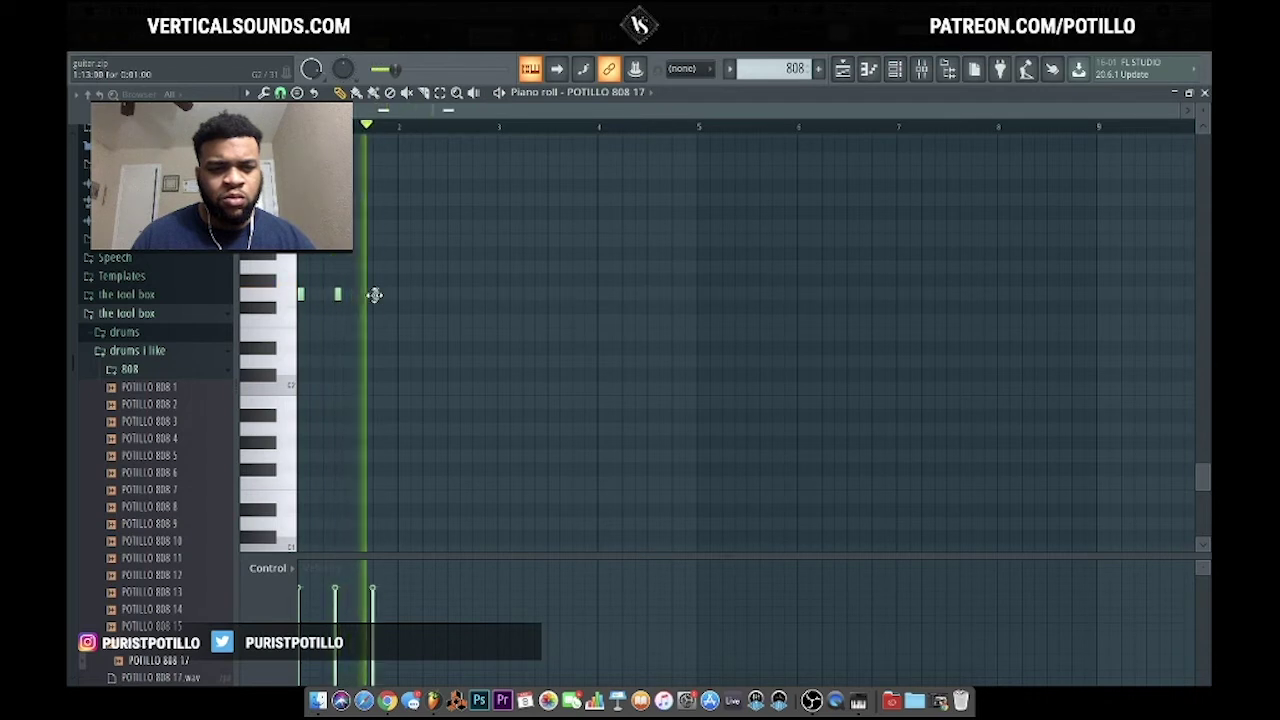
{"action": "left_click", "coordinate": [375, 294]}
{"action": "key", "text": "space"}
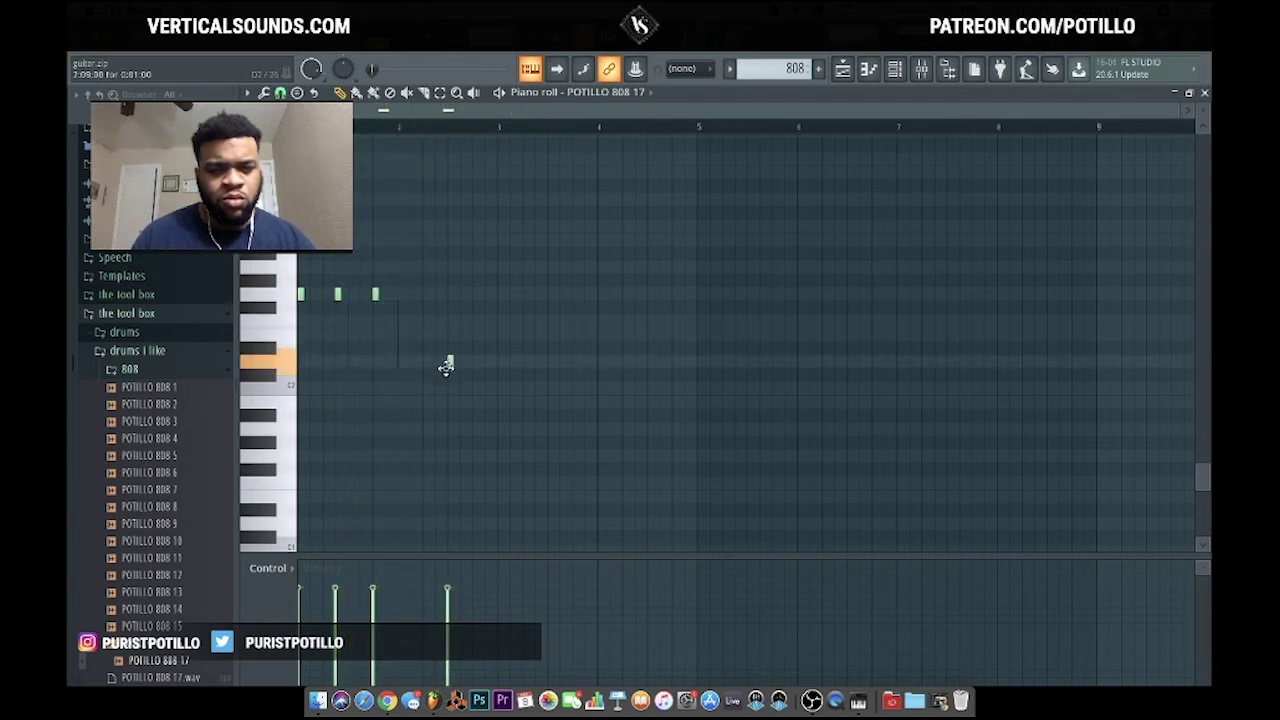
{"action": "key", "text": "space"}
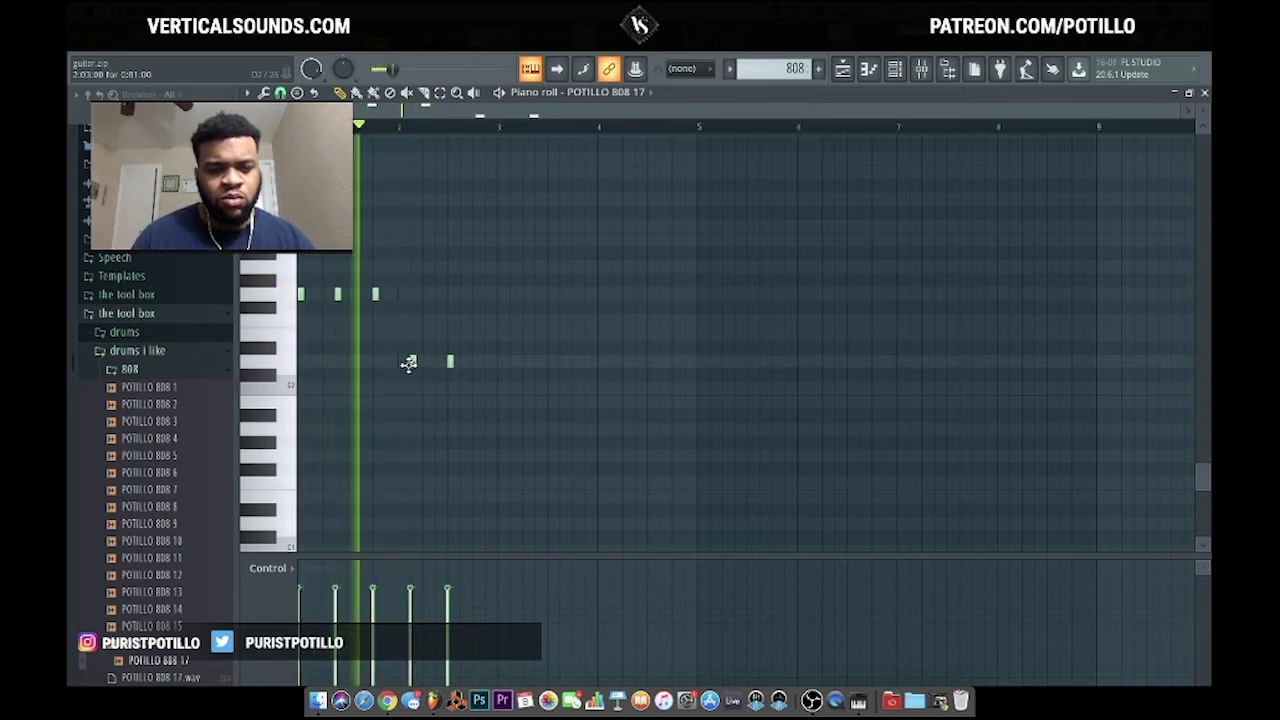
{"action": "left_click", "coordinate": [413, 362]}
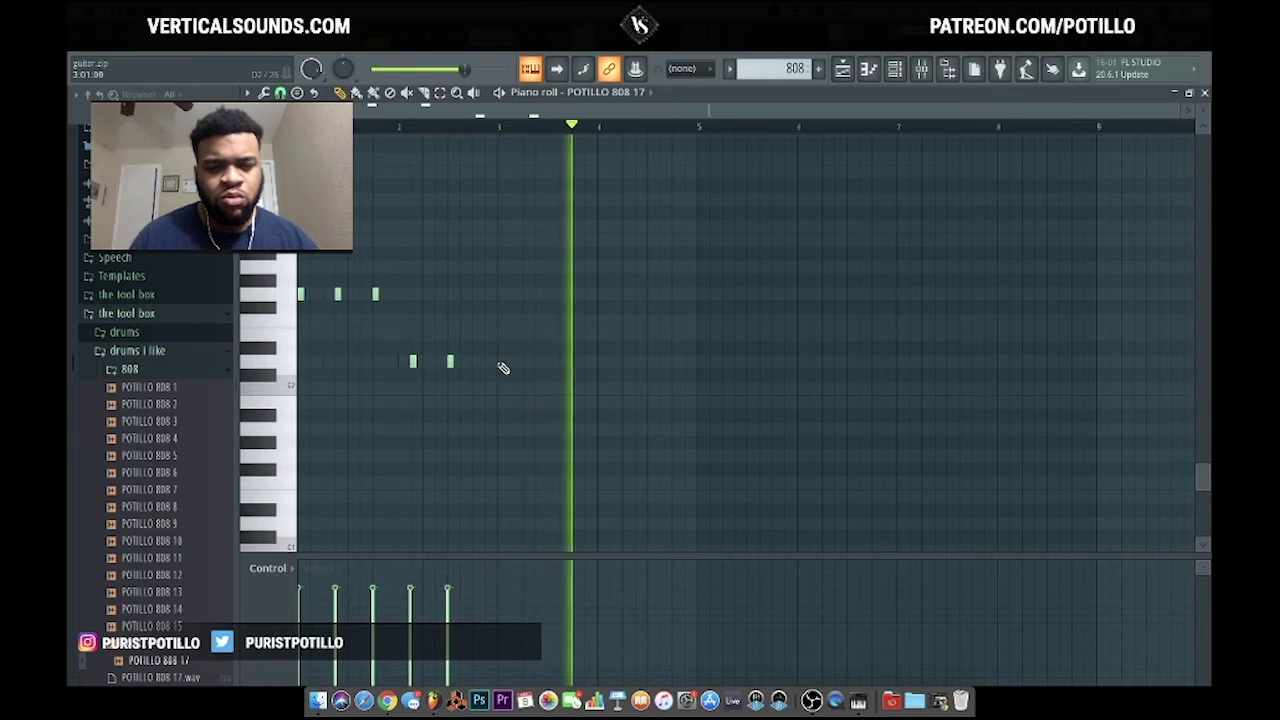
- Add 808 notes G2 at steps 1 and 7 and A2 at step 13 of bar 3, plus A2 at step 3 of bar 4
{"action": "key", "text": "space"}
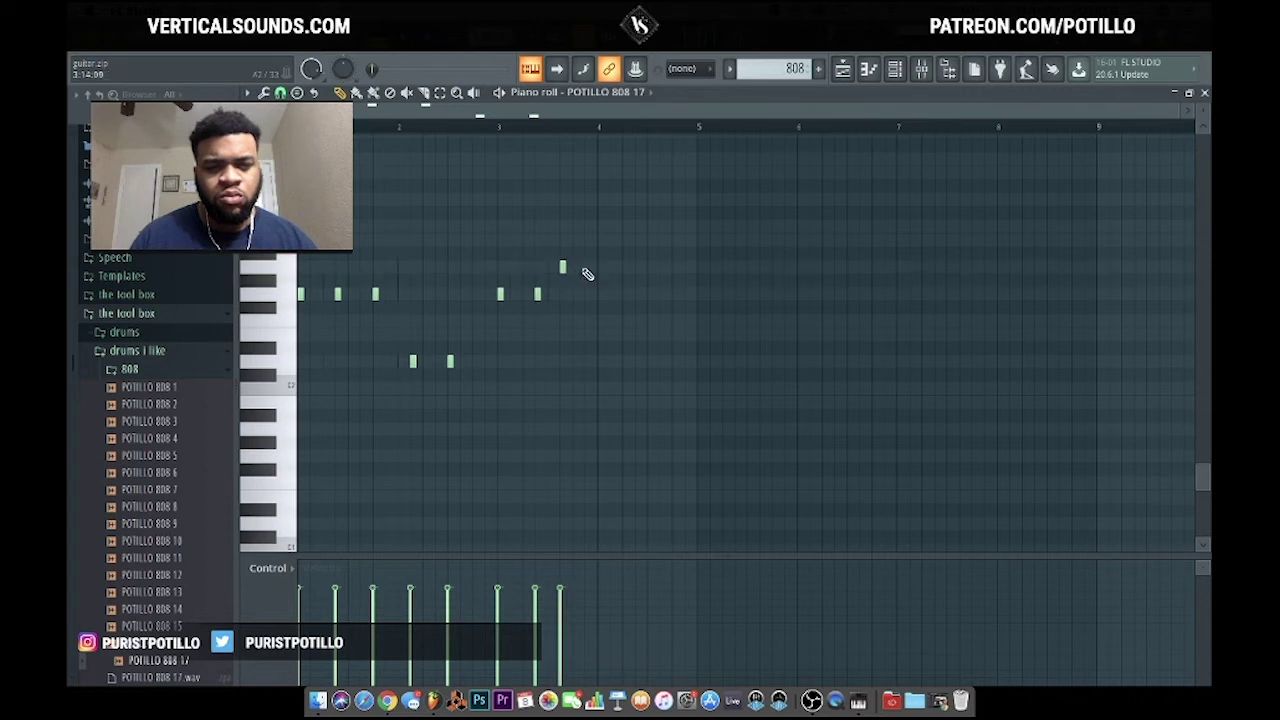
{"action": "key", "text": "space"}
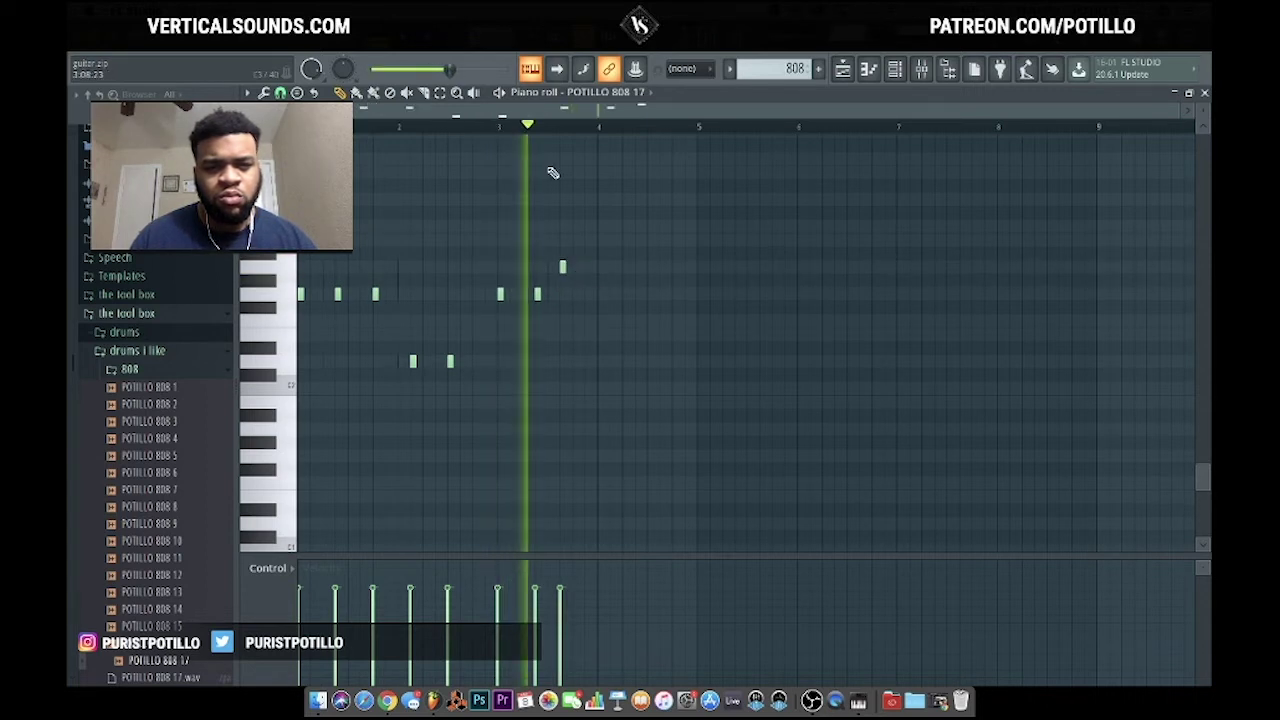
{"action": "key", "text": "space"}
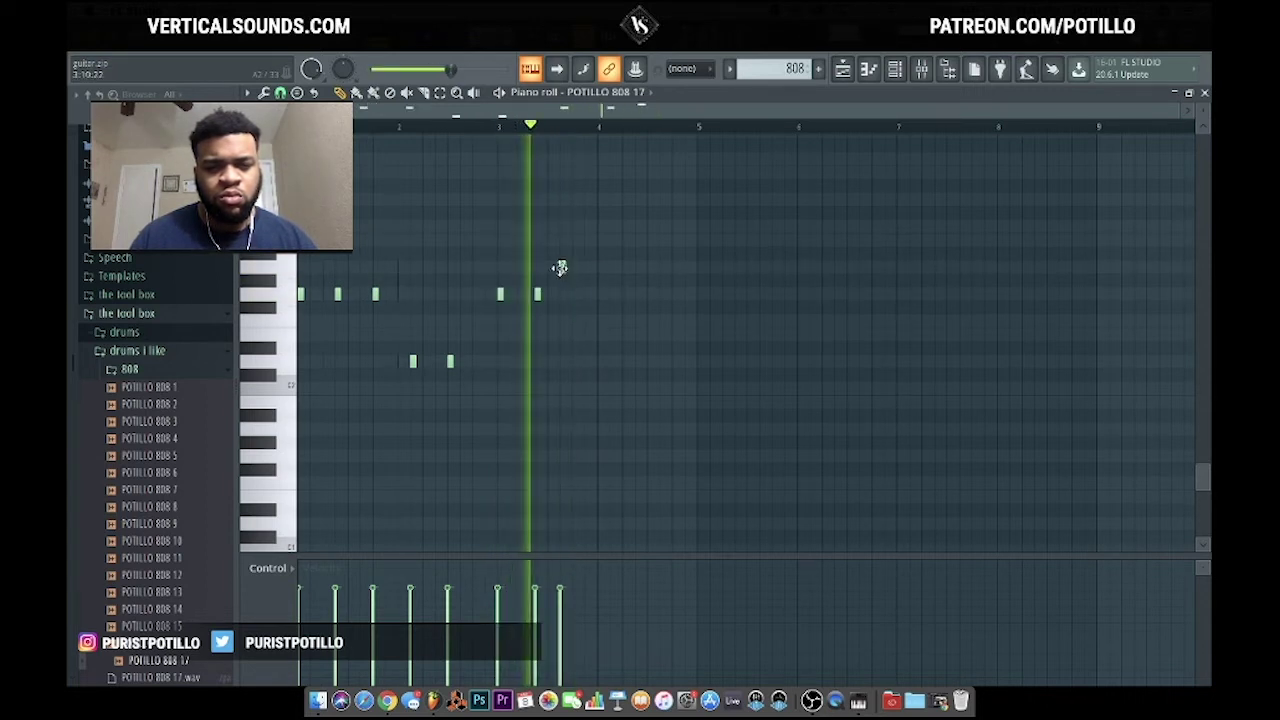
{"action": "left_click_drag", "start_coordinate": [563, 266], "coordinate": [573, 268]}
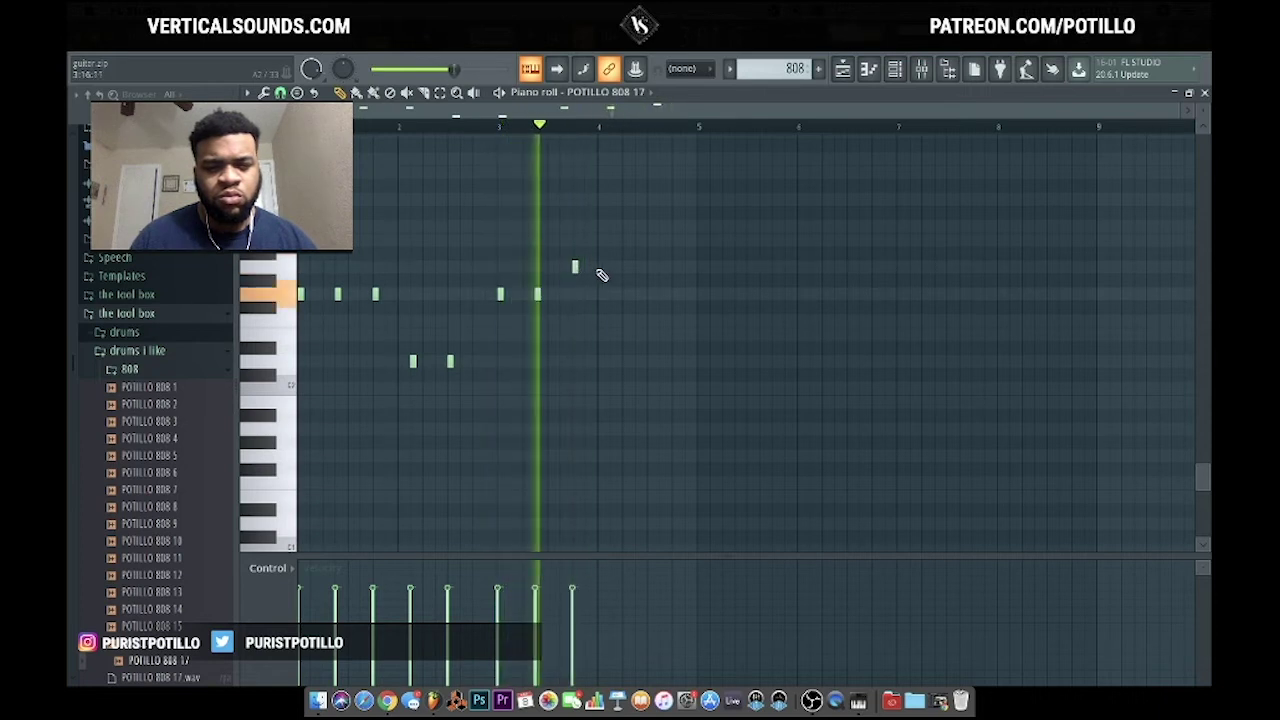
{"action": "left_click", "coordinate": [606, 267]}
{"action": "key", "text": "space"}
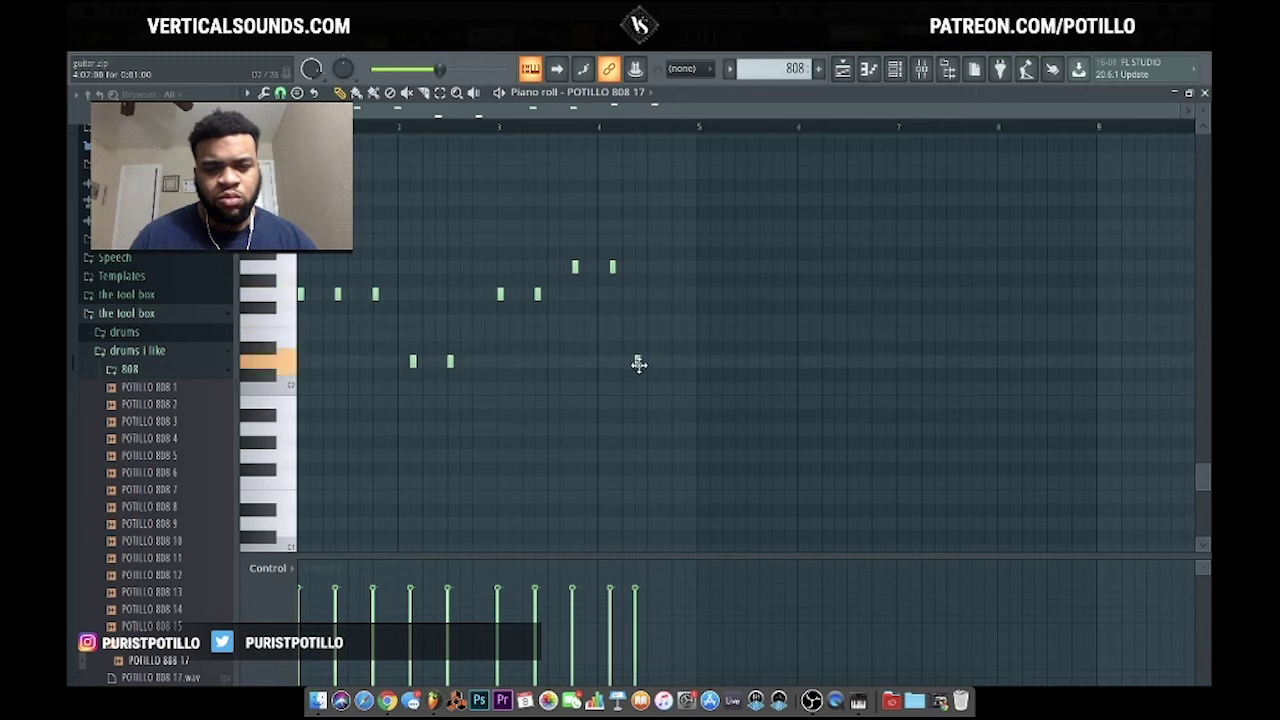
- Complete bar 4 of the 808 line with D#2 at step 7, D2 at step 9 and G2 at step 13
{"action": "key", "text": "space"}
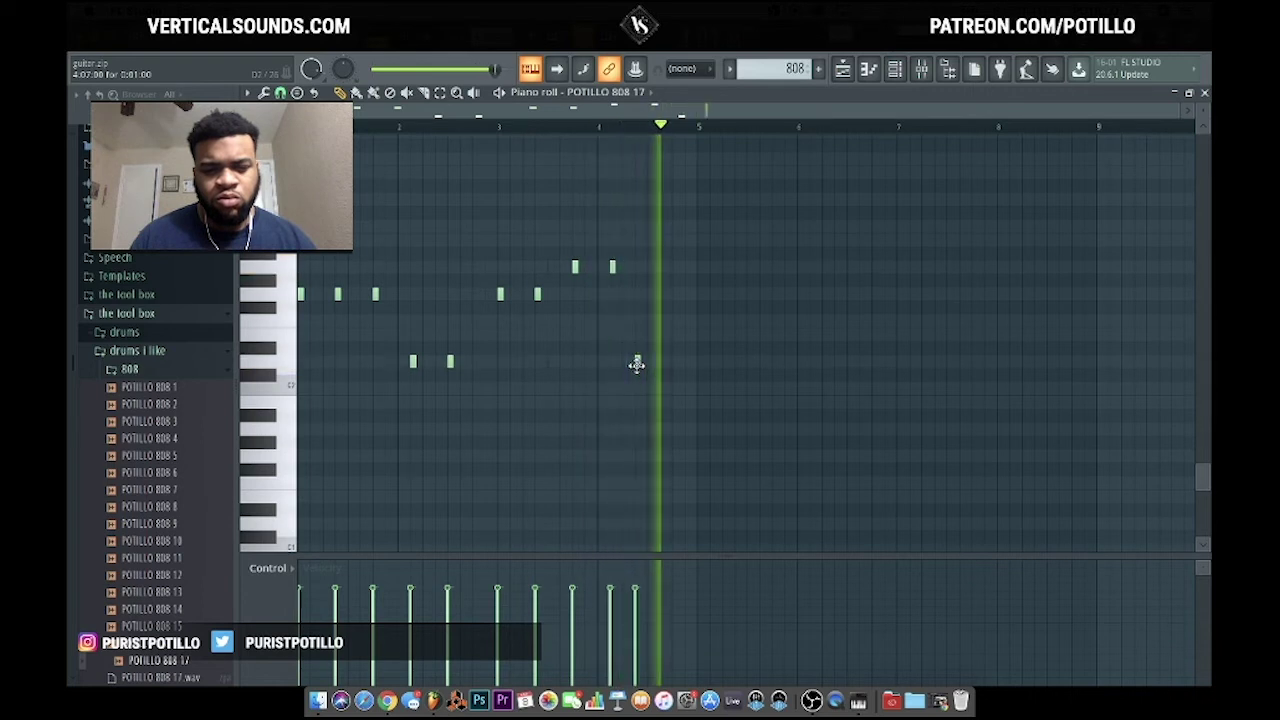
{"action": "key", "text": "space"}
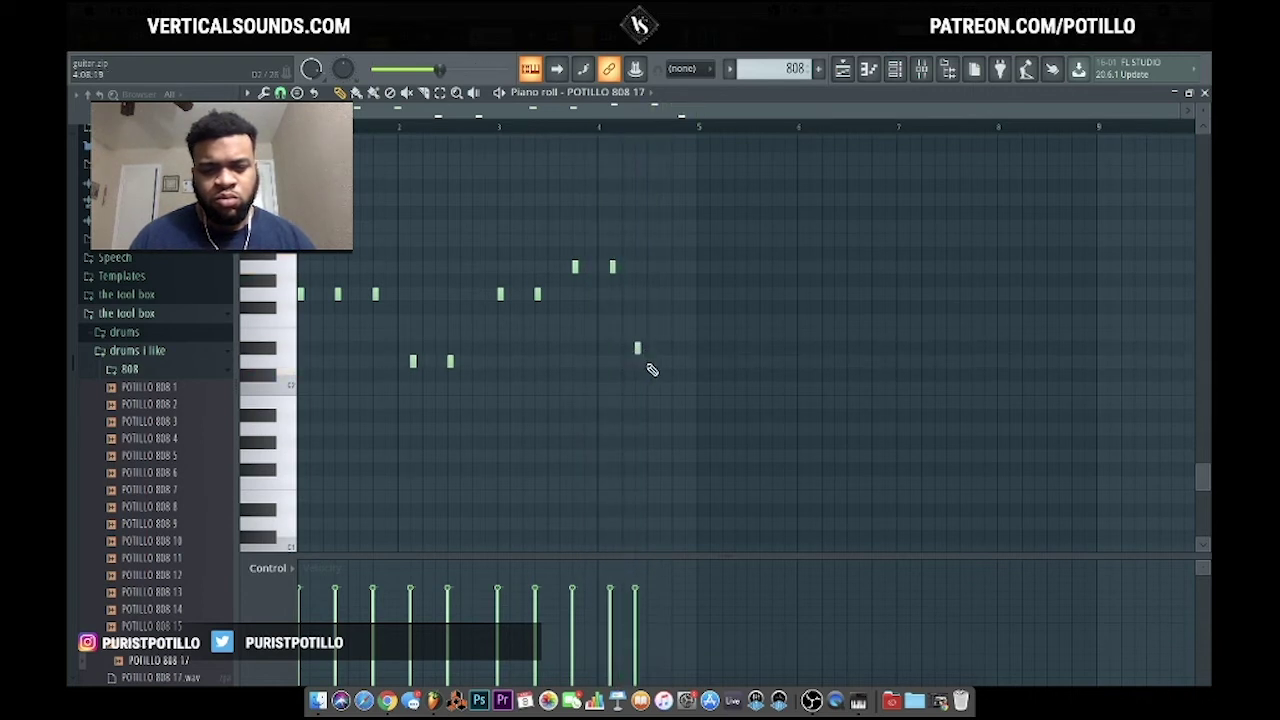
{"action": "left_click", "coordinate": [649, 362]}
{"action": "key", "text": "space"}
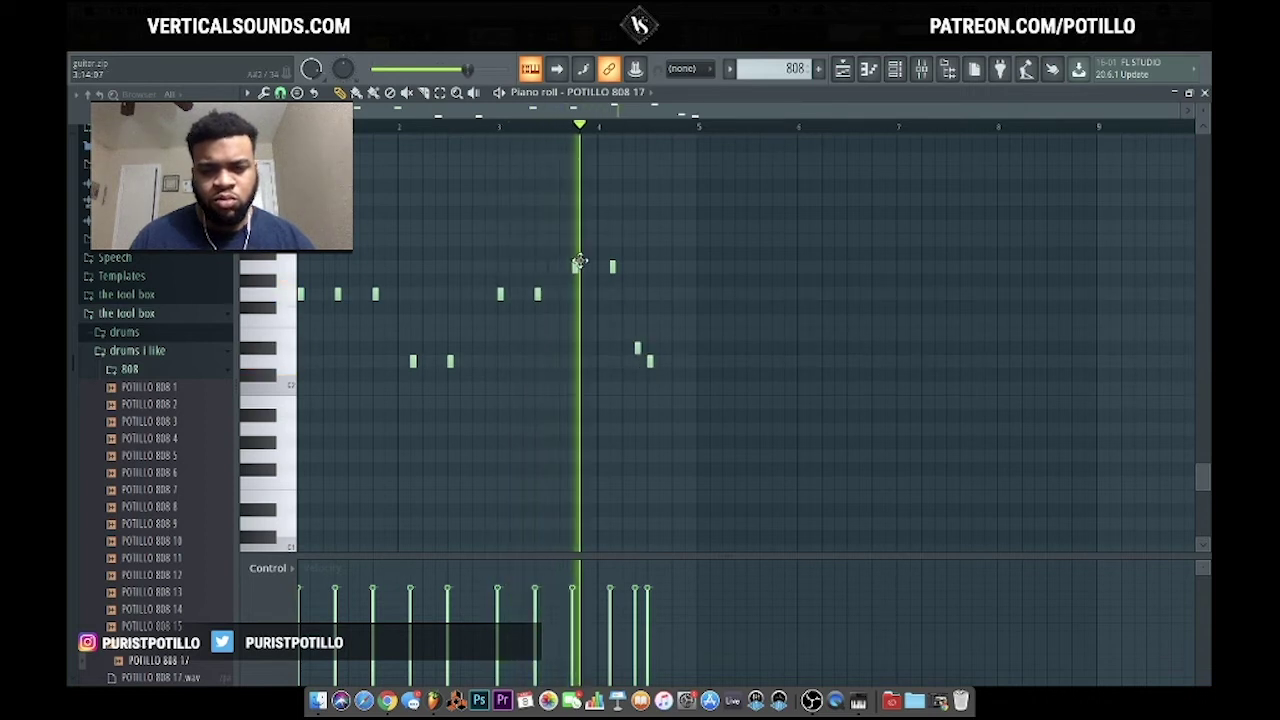
{"action": "key", "text": "space"}
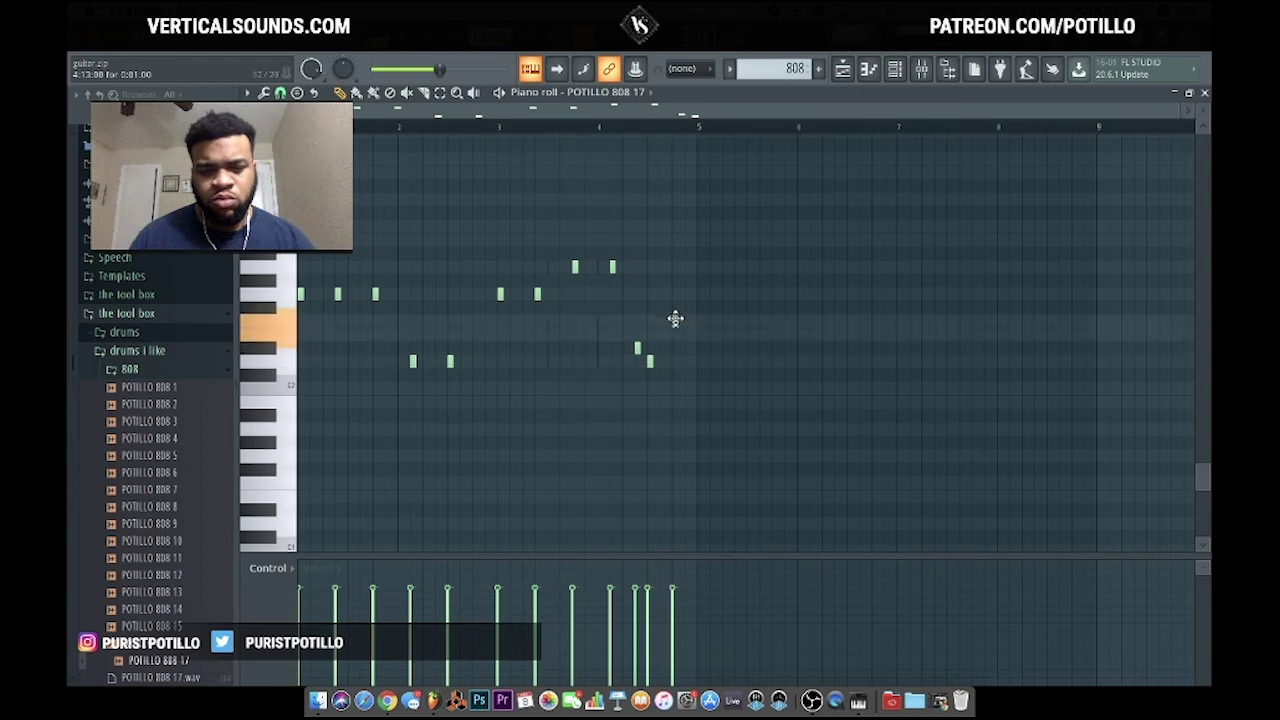
{"action": "left_click", "coordinate": [622, 132]}
{"action": "key", "text": "space"}
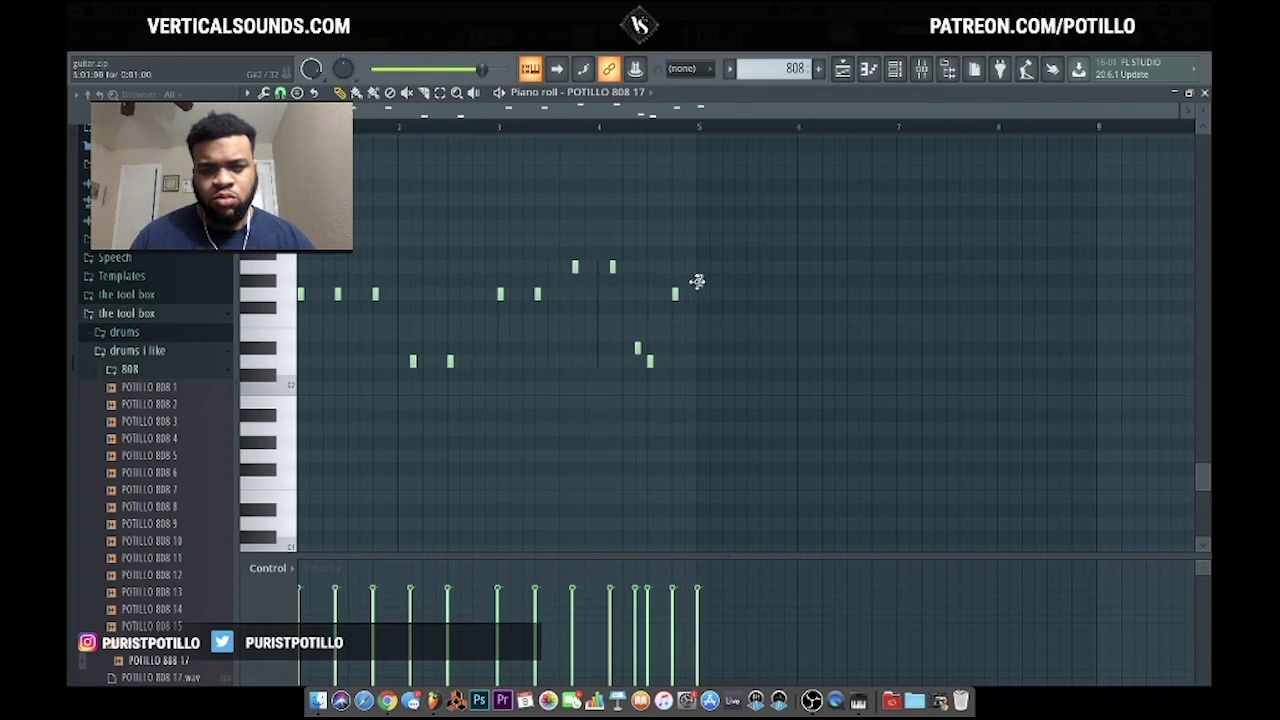
- Extend every 808 note to meet the next one, play the line back, and transpose all notes down an octave
{"action": "key", "text": "ctrl+a"}
{"action": "key", "text": "ctrl+l"}
{"action": "key", "text": "space"}
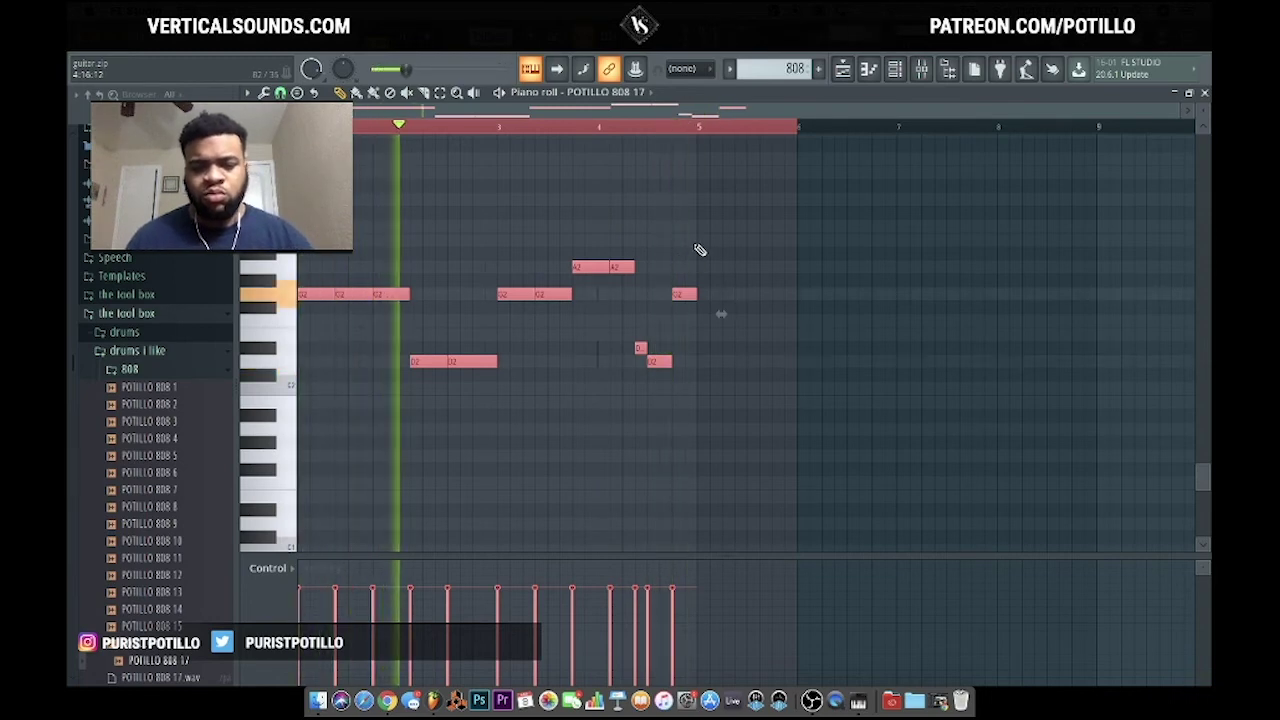
{"action": "key", "text": "ctrl+Down"}
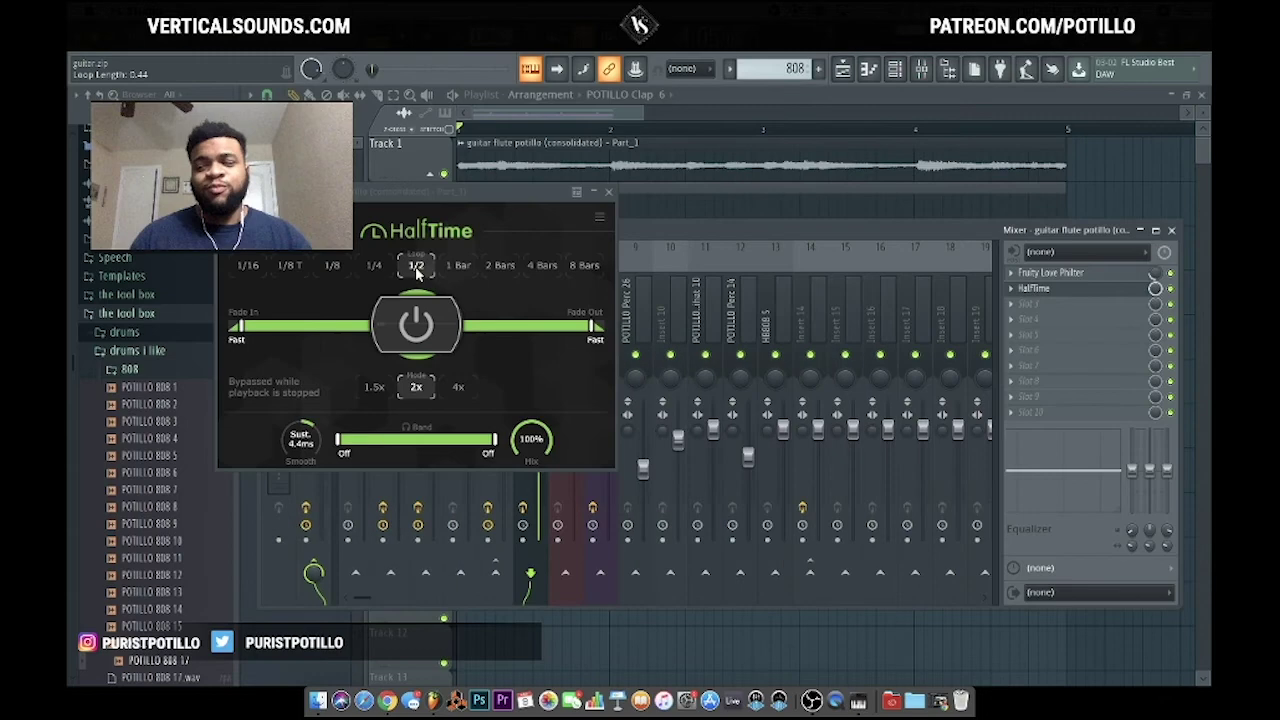